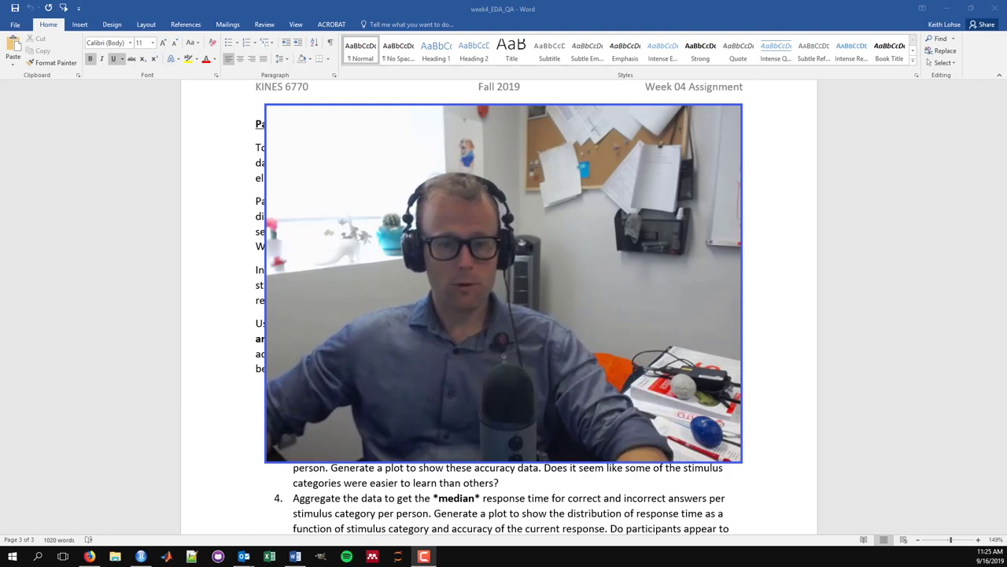
# Step: Read the Part 2 instructions and the numbered plotting questions in the assignment document
pyautogui.scroll(-1, 499, 315)
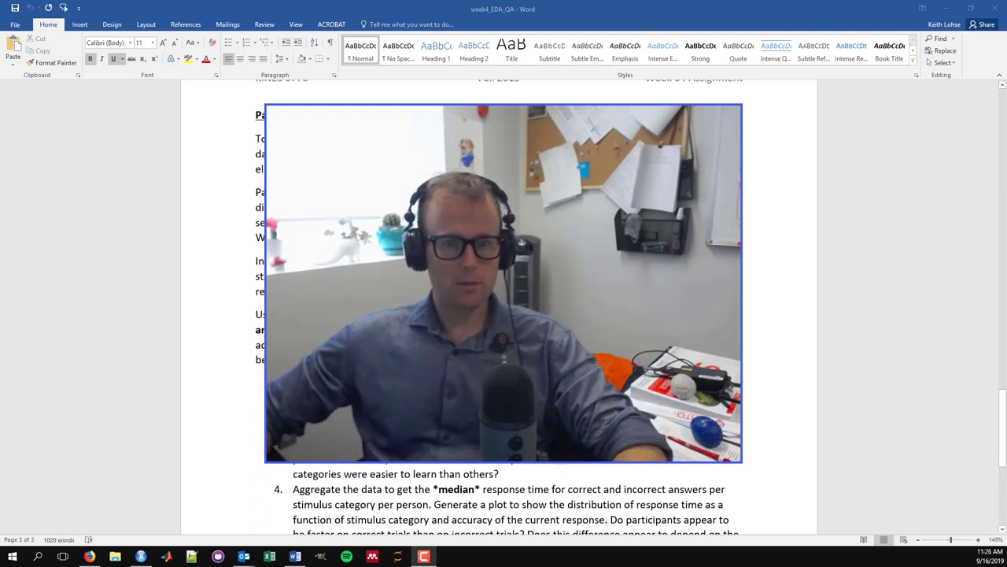
pyautogui.scroll(-1, 498, 315)
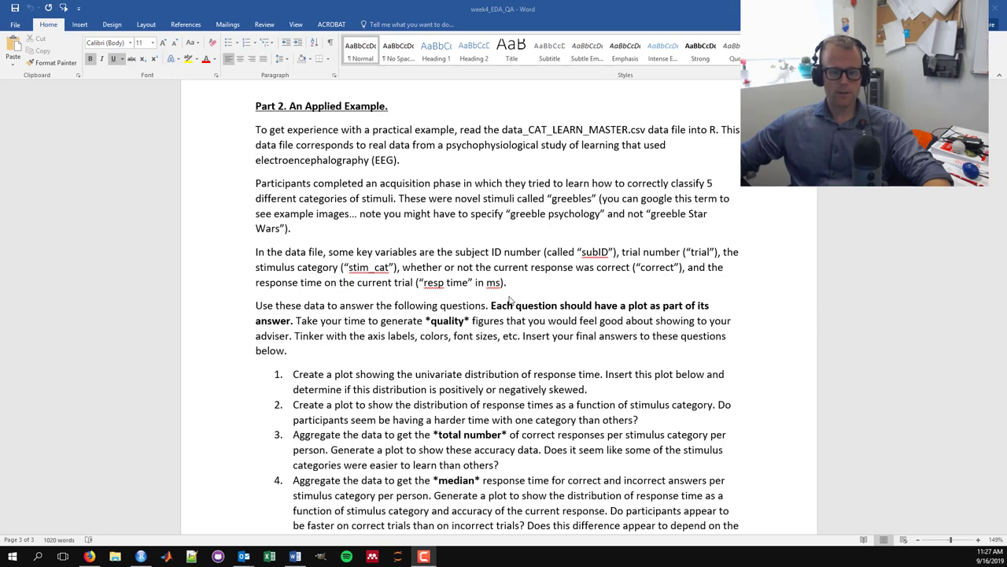
pyautogui.scroll(-3, 509, 295)
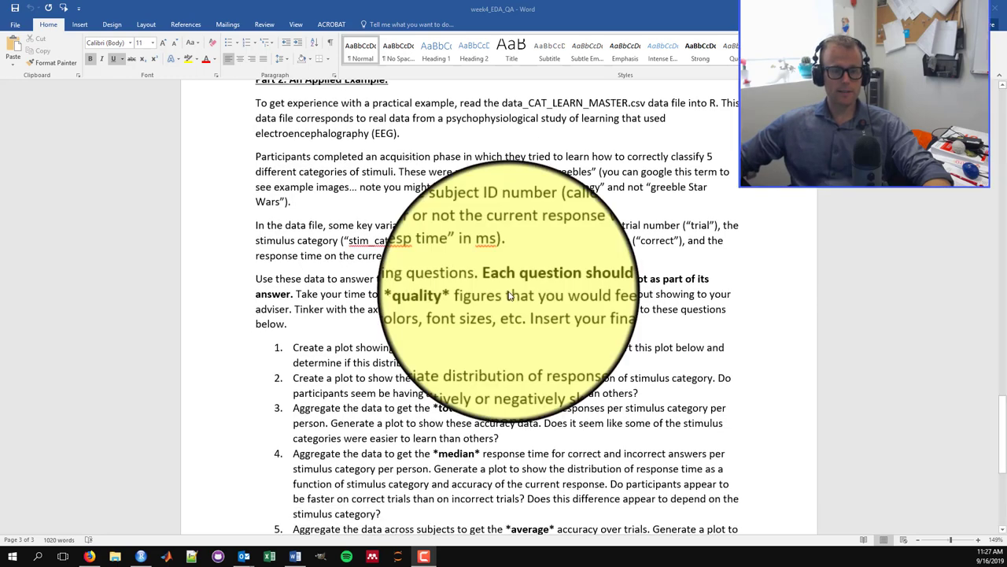
pyautogui.scroll(-1, 509, 295)
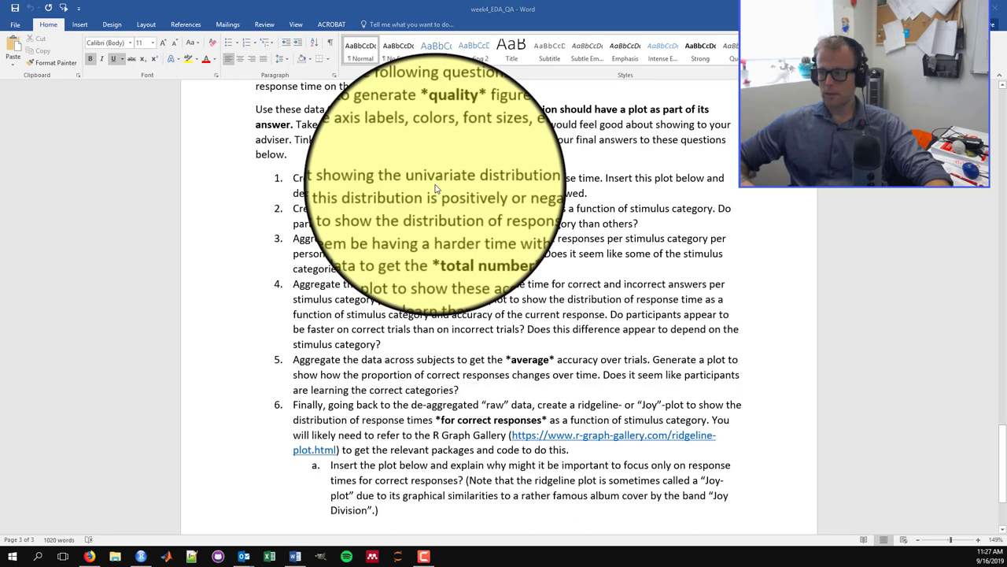
# Step: Switch to RStudio and run lab_assignment04.R from loading tidyverse through reading data_CAT_LEARN_MASTER.csv into DAT1
pyautogui.hotkey('alt', 'Tab')
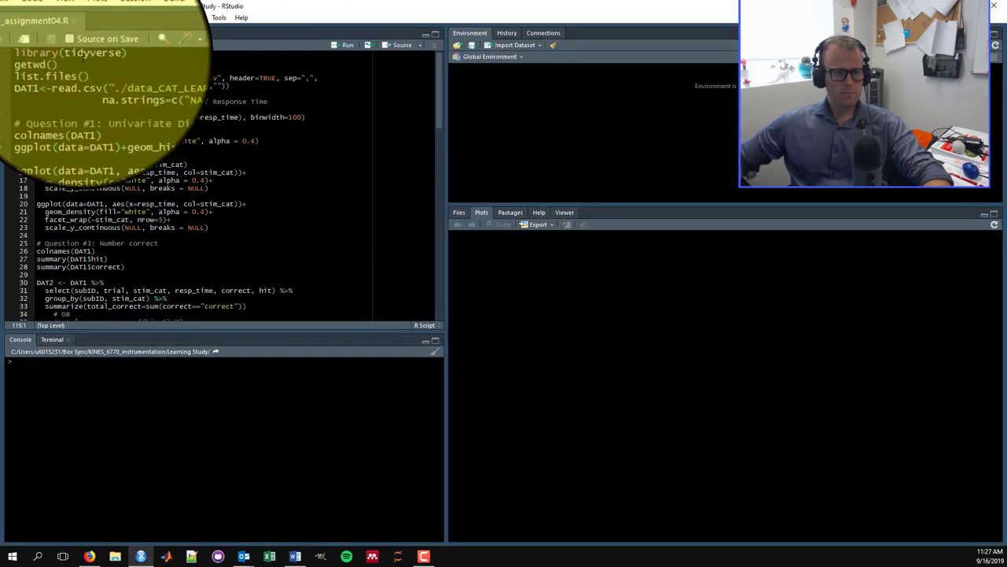
pyautogui.click(83, 55)
pyautogui.hotkey('ctrl', 'Return')
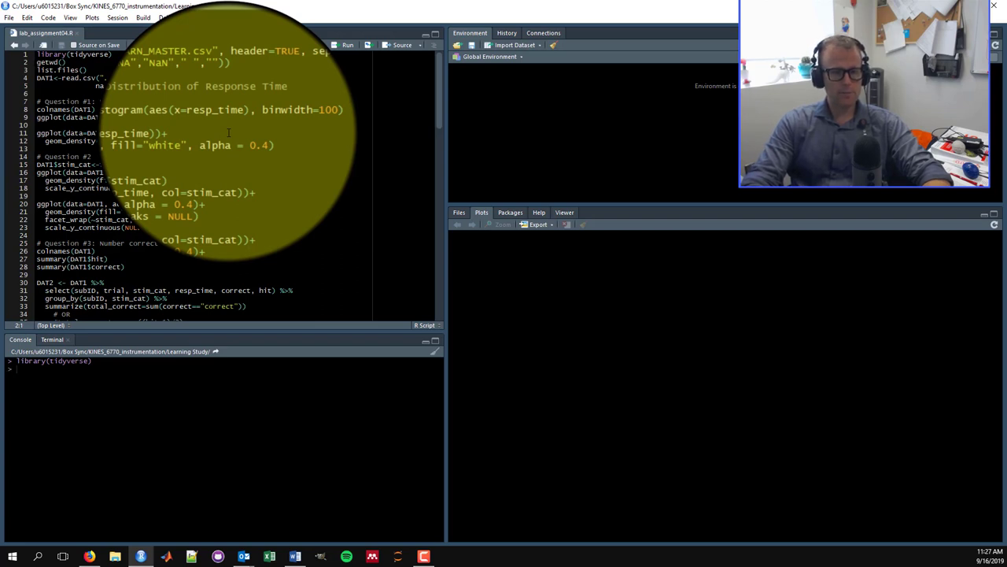
pyautogui.hotkey('ctrl', 'Return')
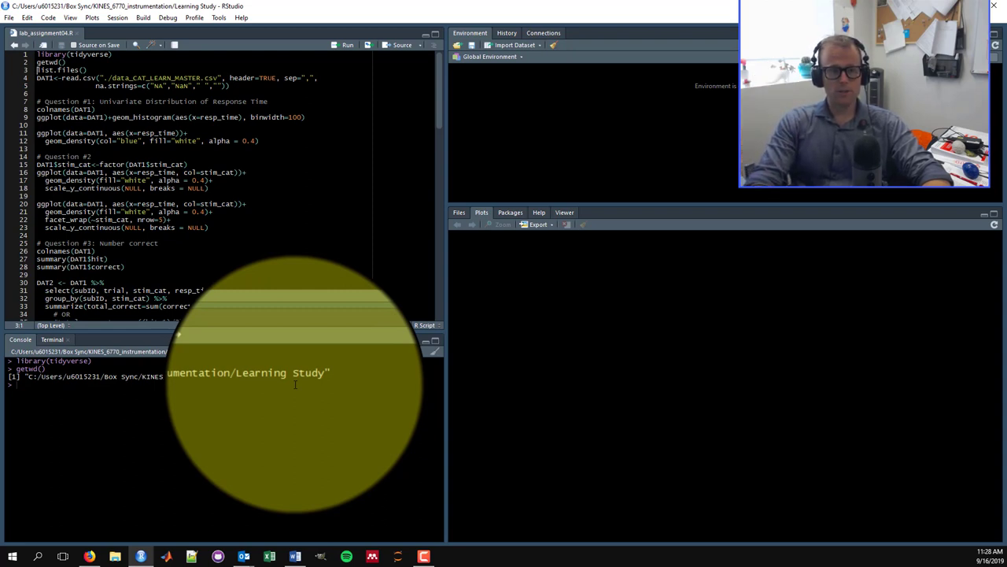
pyautogui.hotkey('ctrl', 'Return')
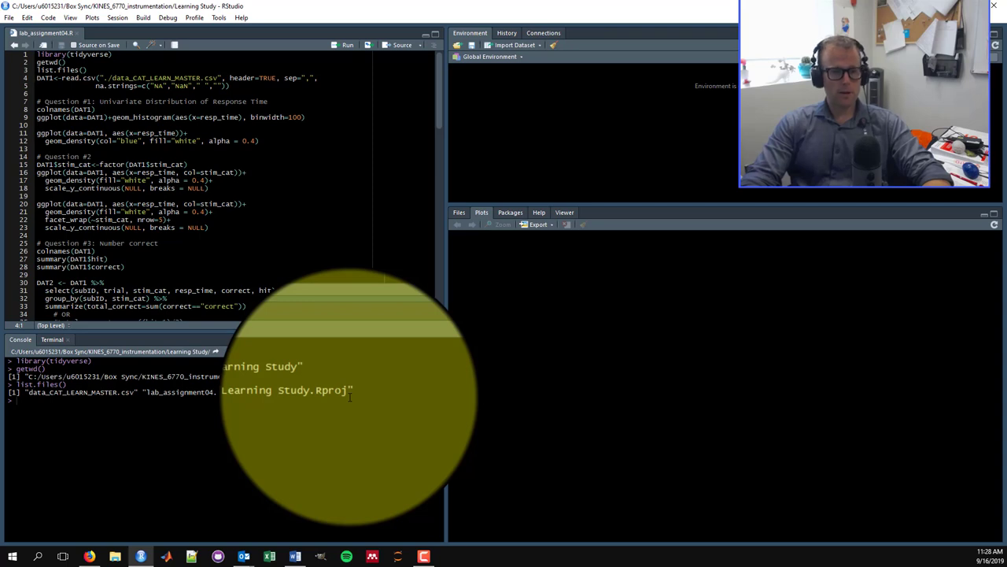
pyautogui.hotkey('ctrl', 'Return')
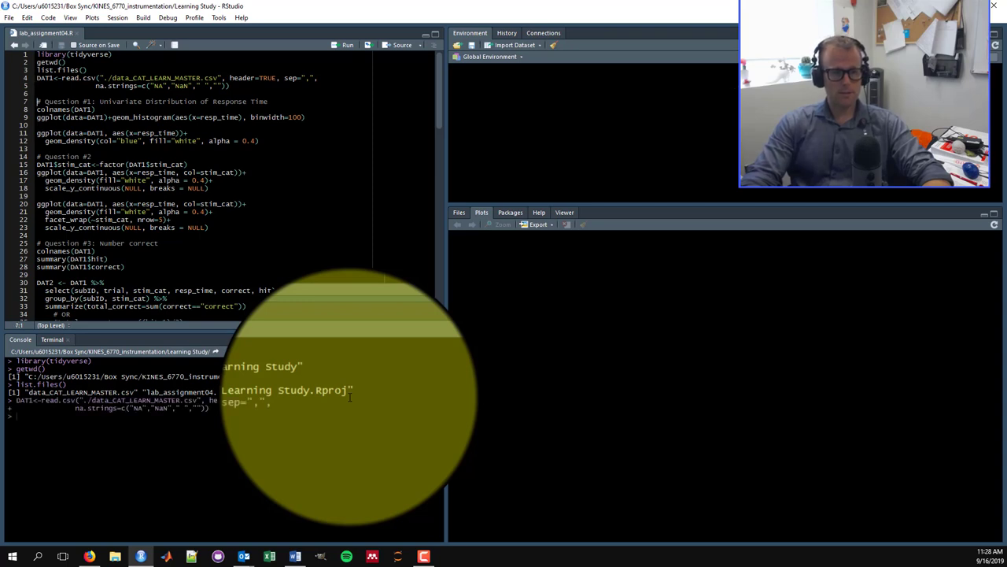
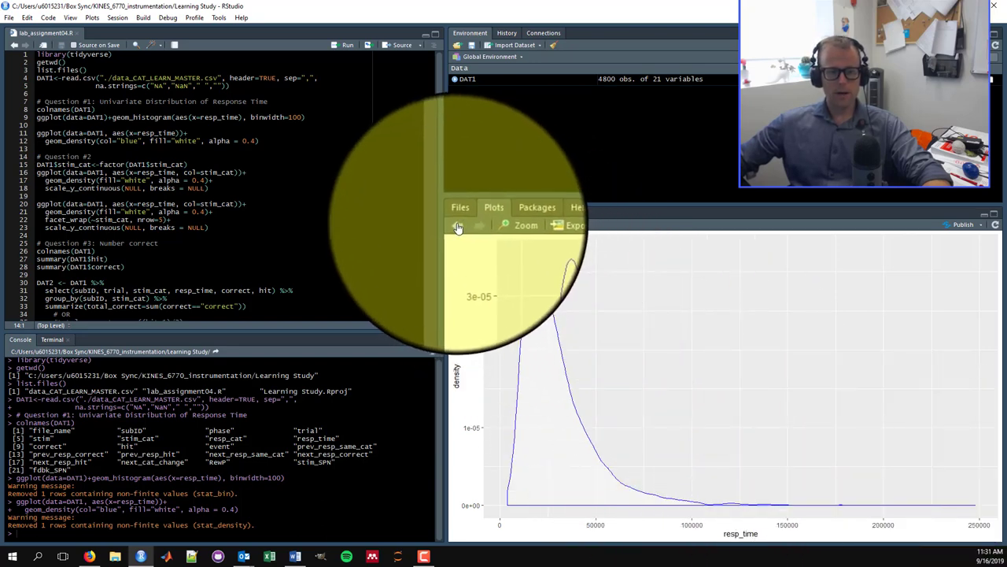
# Step: Go back to the response time histogram and copy it to the clipboard as a 1056 by 593 bitmap
pyautogui.click(458, 227)
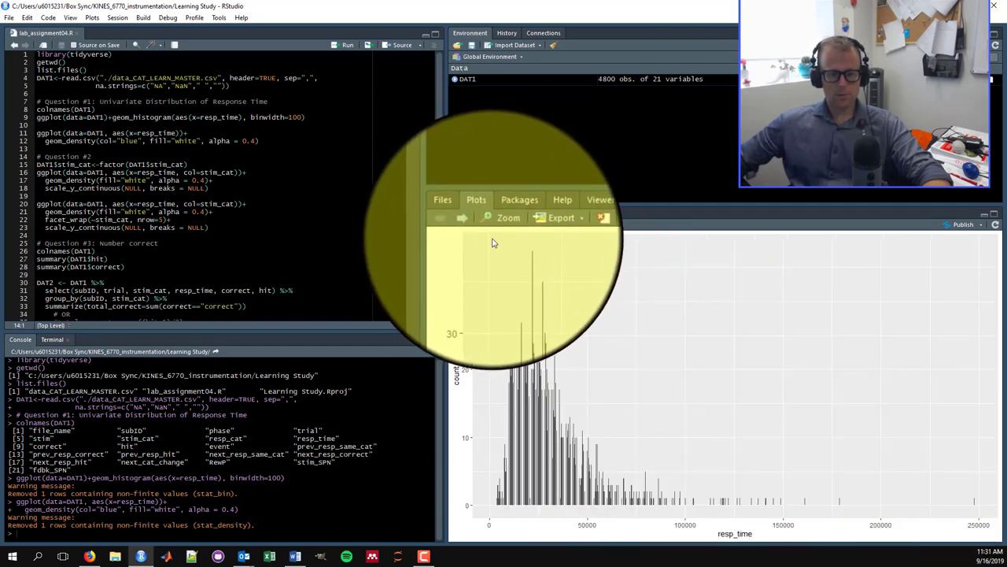
pyautogui.click(540, 227)
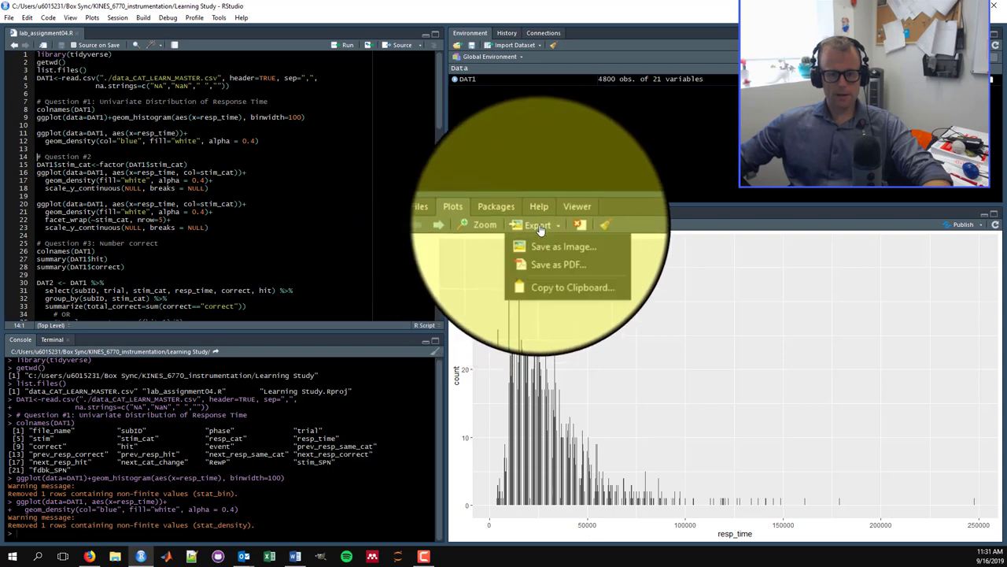
pyautogui.click(560, 269)
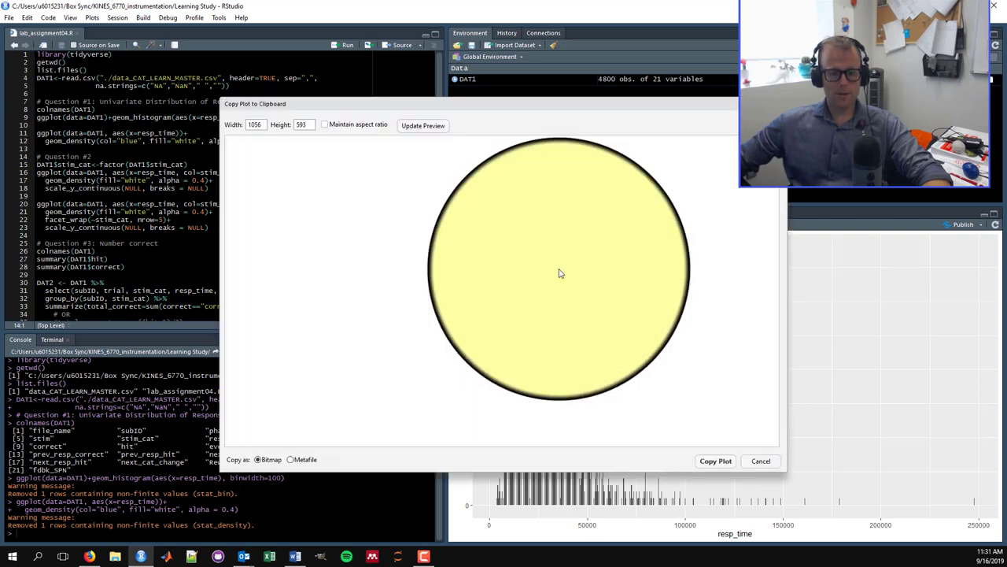
pyautogui.click(714, 469)
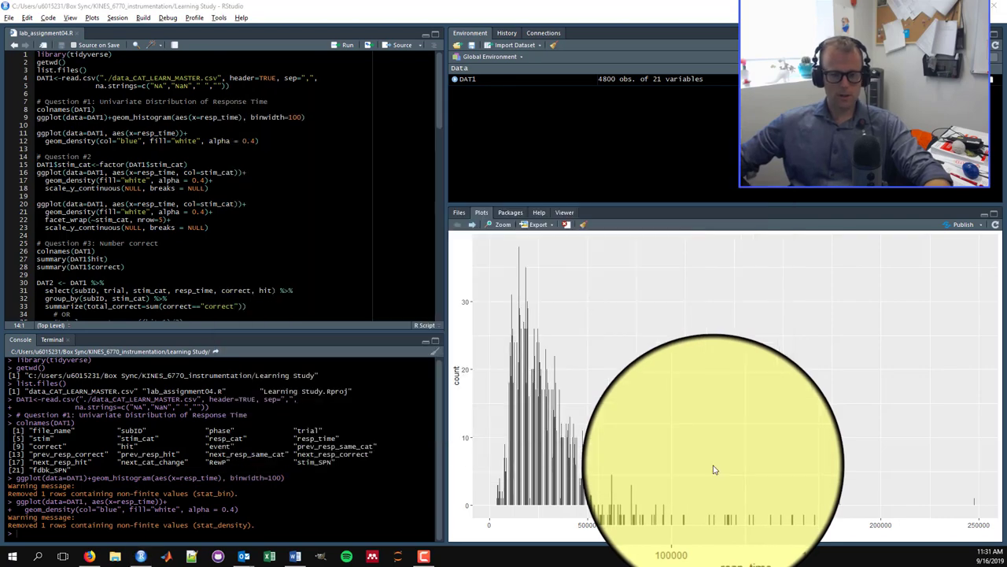
# Step: Switch to the Word assignment and paste the histogram on a new line below question 1
pyautogui.hotkey('alt', 'Tab')
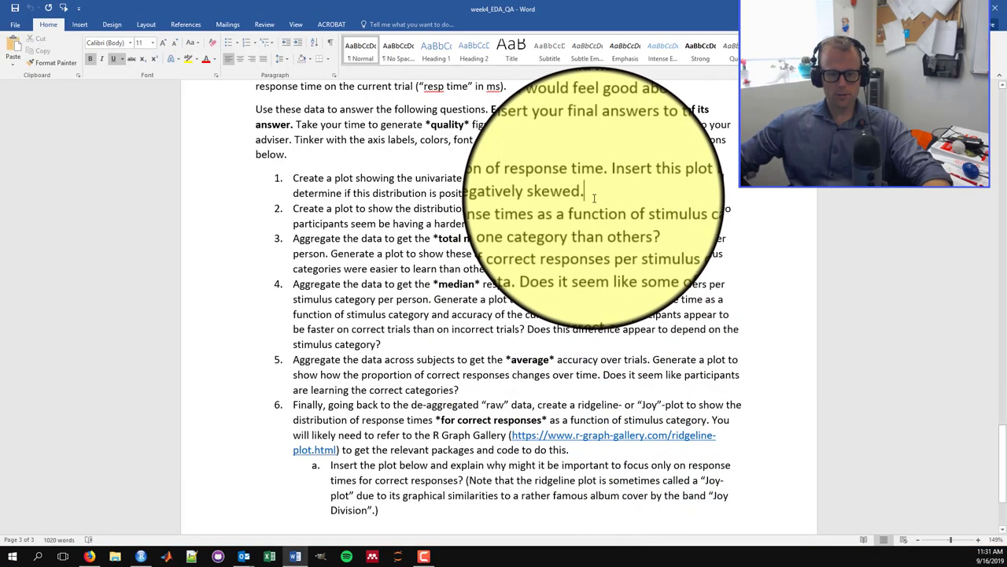
pyautogui.press('Return')
pyautogui.press('Return')
pyautogui.hotkey('ctrl', 'v')
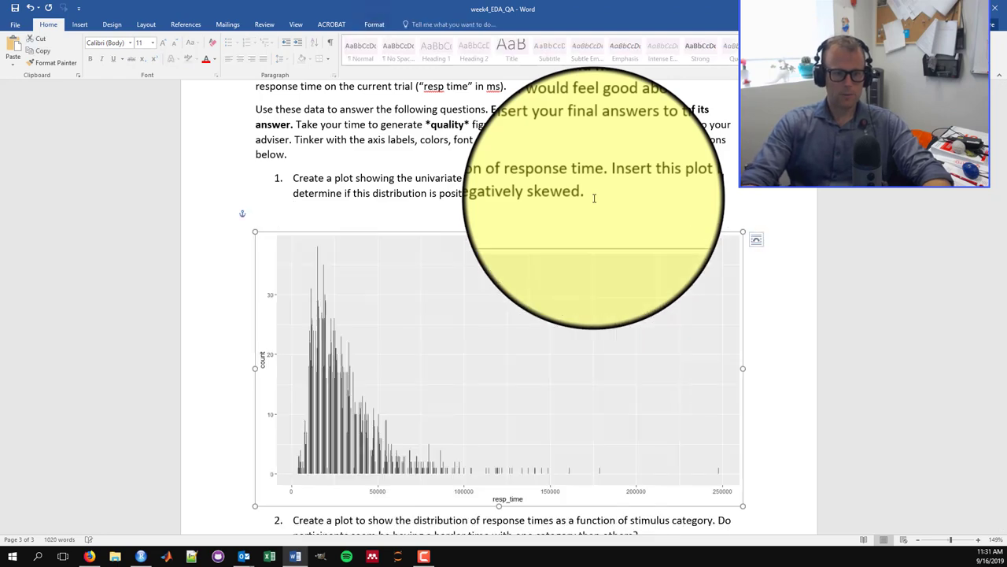
# Step: Switch to RStudio and run the Question #2 code, making stim_cat a factor and plotting resp_time densities by category, overlaid and in five facet rows
pyautogui.scroll(-6, 594, 198)
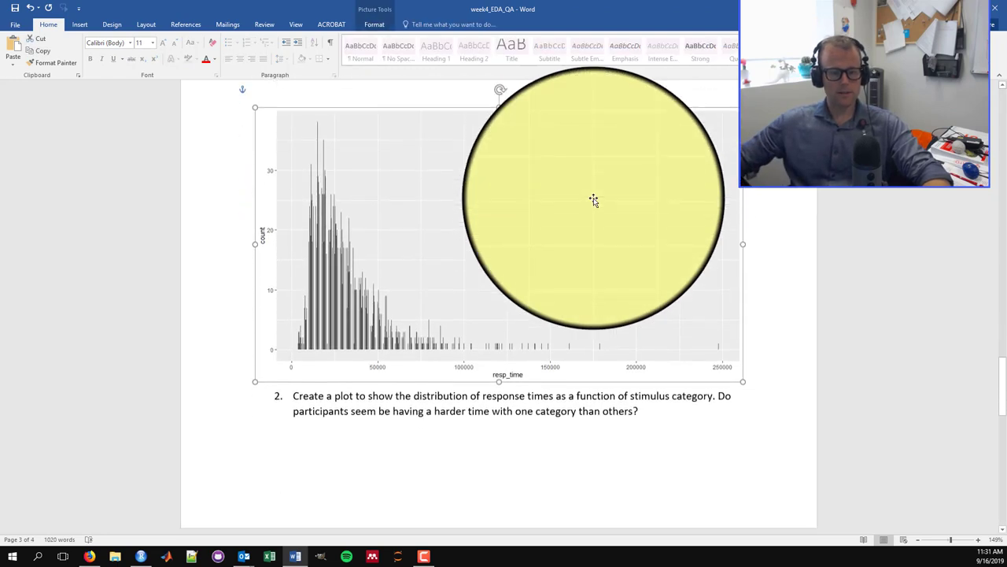
pyautogui.scroll(-1, 594, 199)
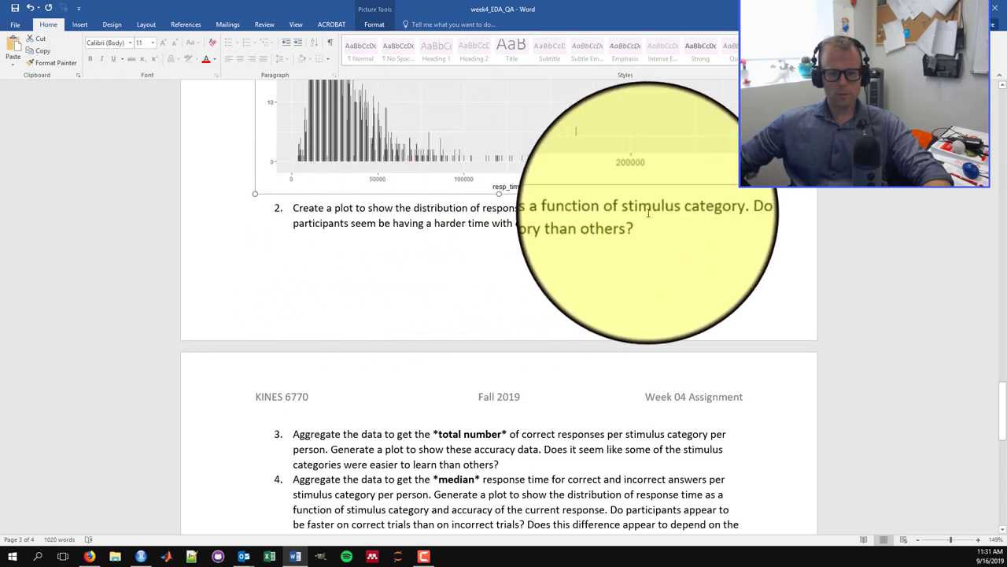
pyautogui.scroll(-1, 630, 211)
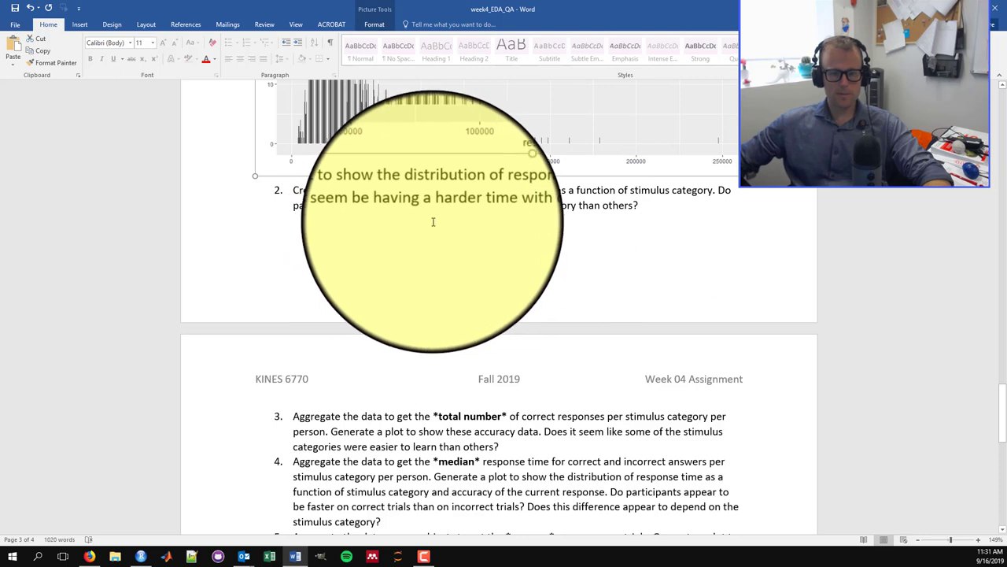
pyautogui.click(141, 557)
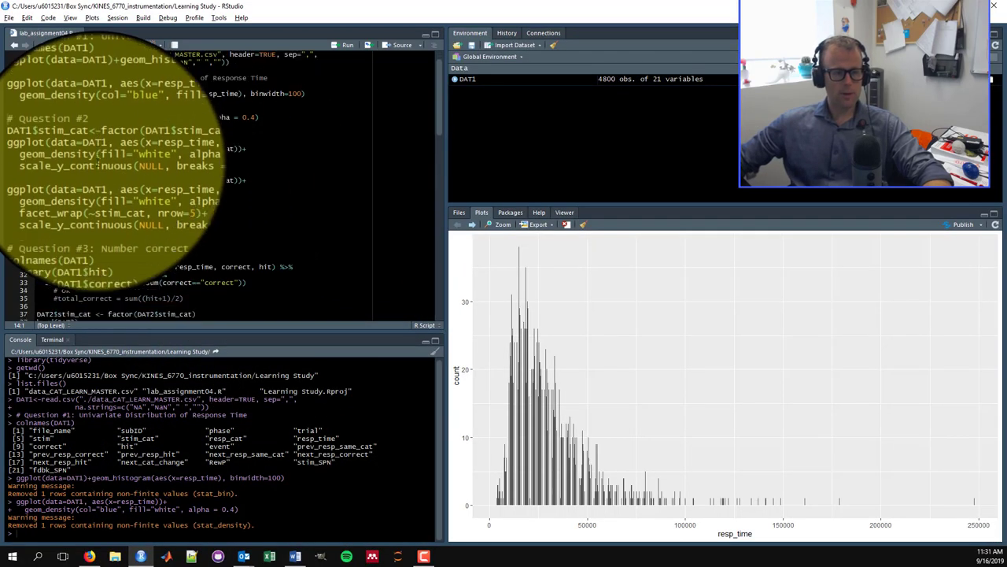
pyautogui.scroll(-2, 87, 166)
pyautogui.click(40, 130)
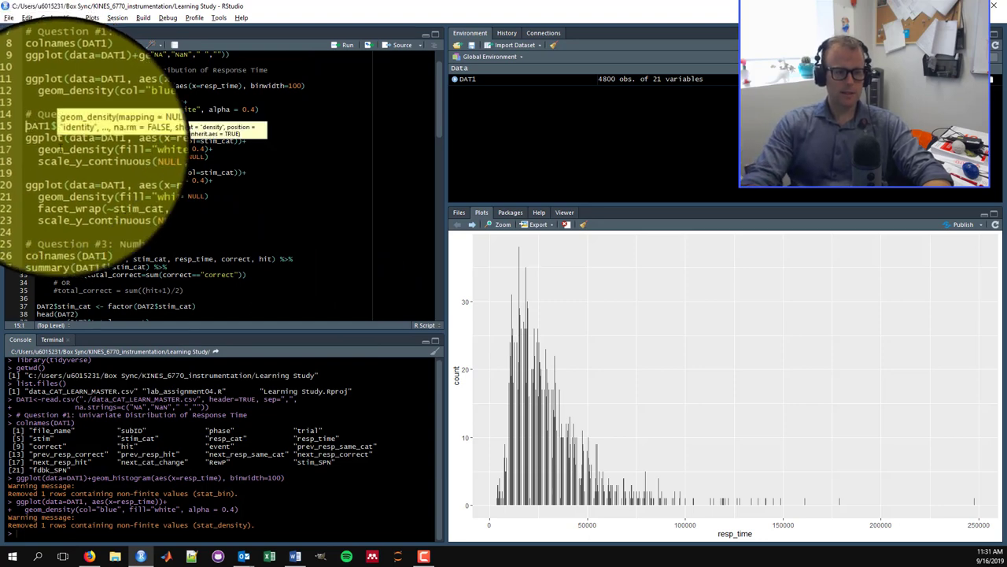
pyautogui.hotkey('ctrl', 'Return')
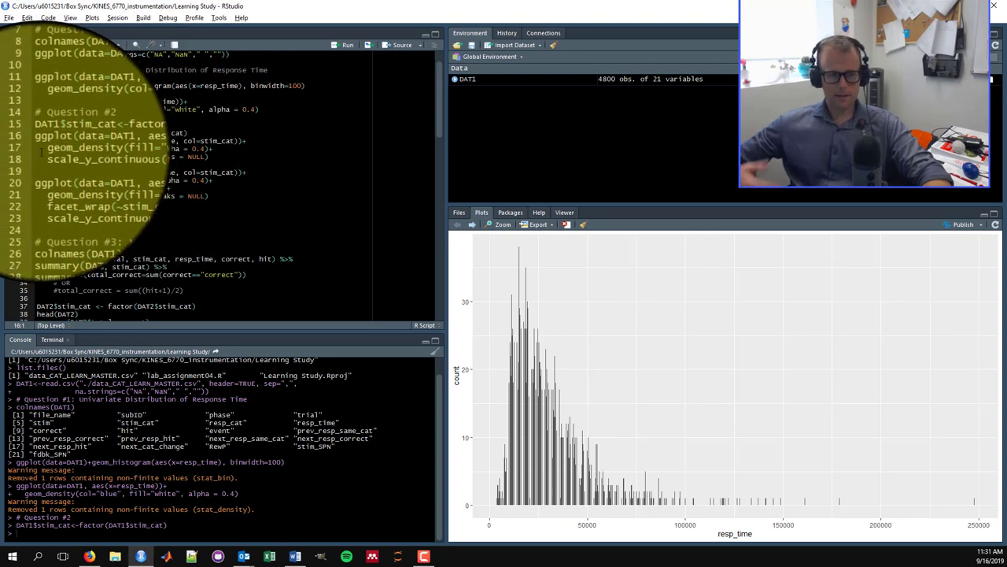
pyautogui.hotkey('ctrl', 'Return')
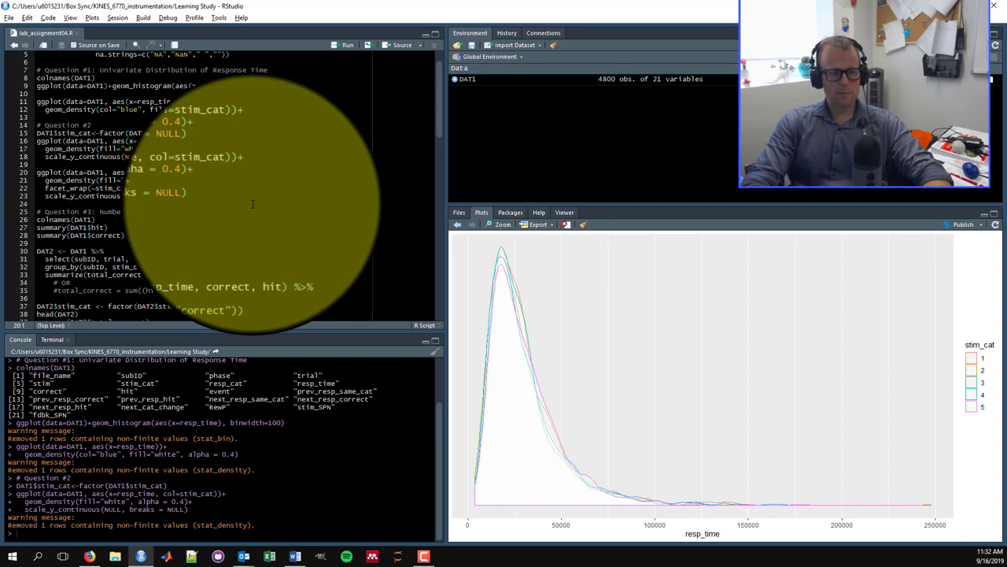
pyautogui.hotkey('ctrl', 'Return')
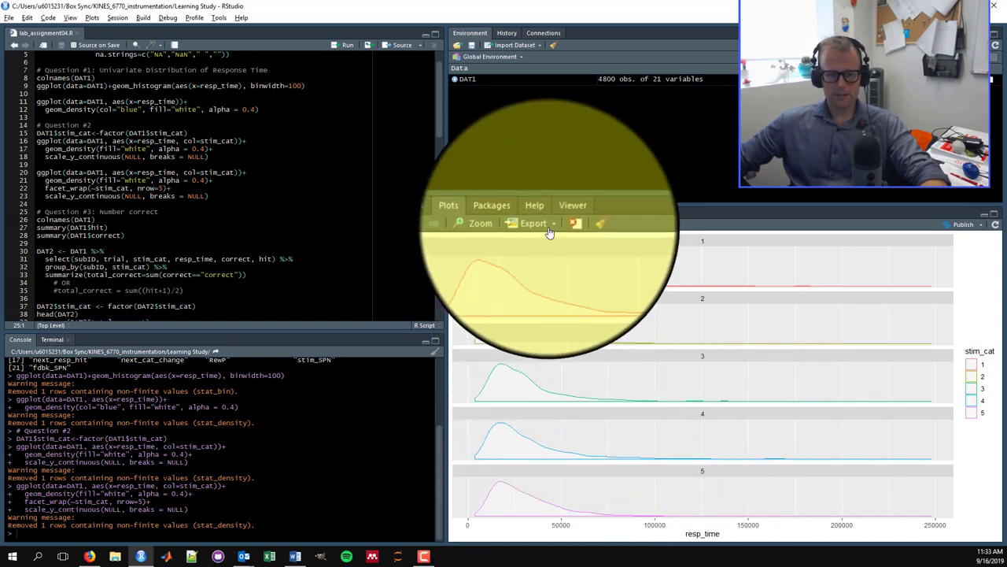
# Step: Copy the faceted density plot to the clipboard as a 1056 by 593 bitmap
pyautogui.click(549, 232)
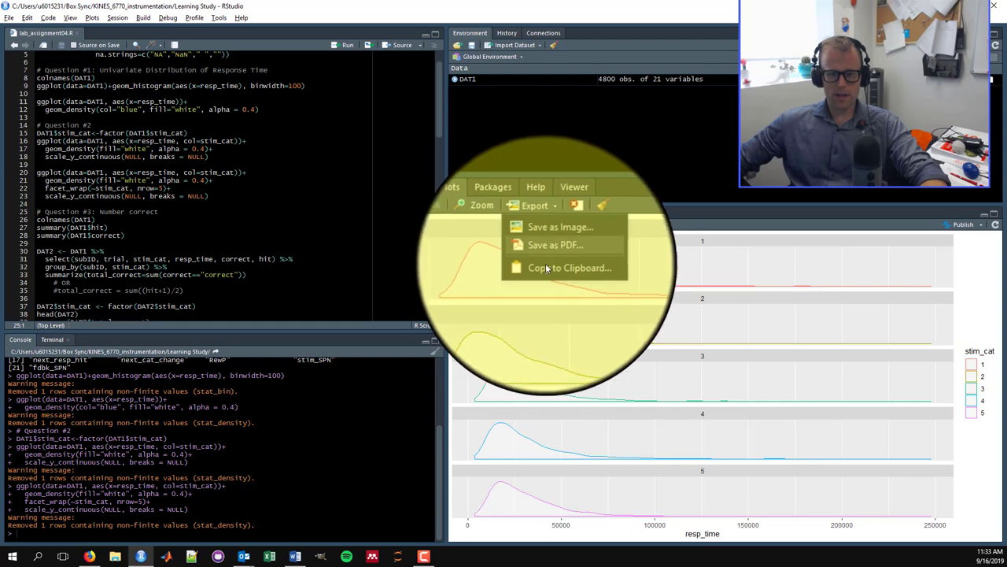
pyautogui.click(543, 267)
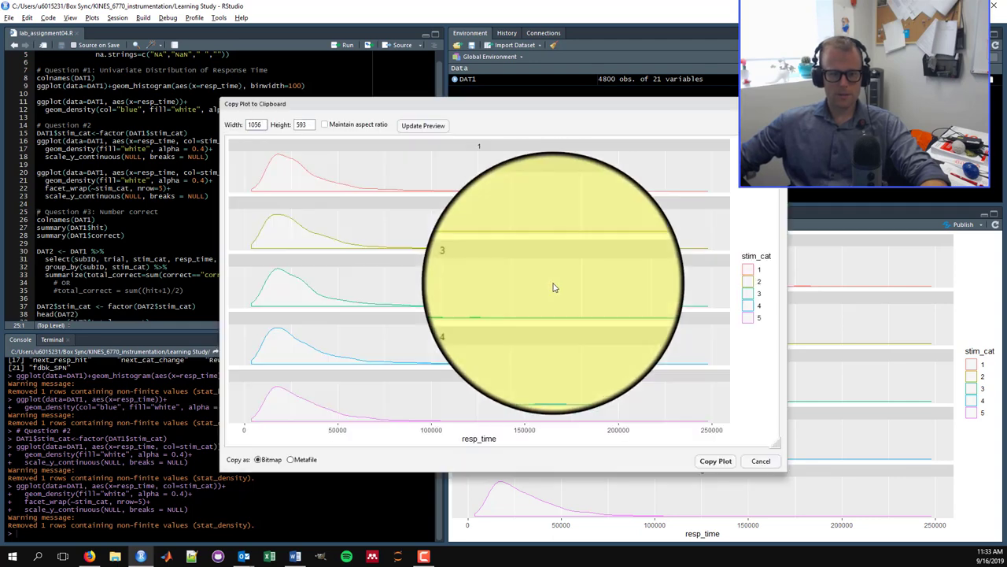
pyautogui.click(723, 462)
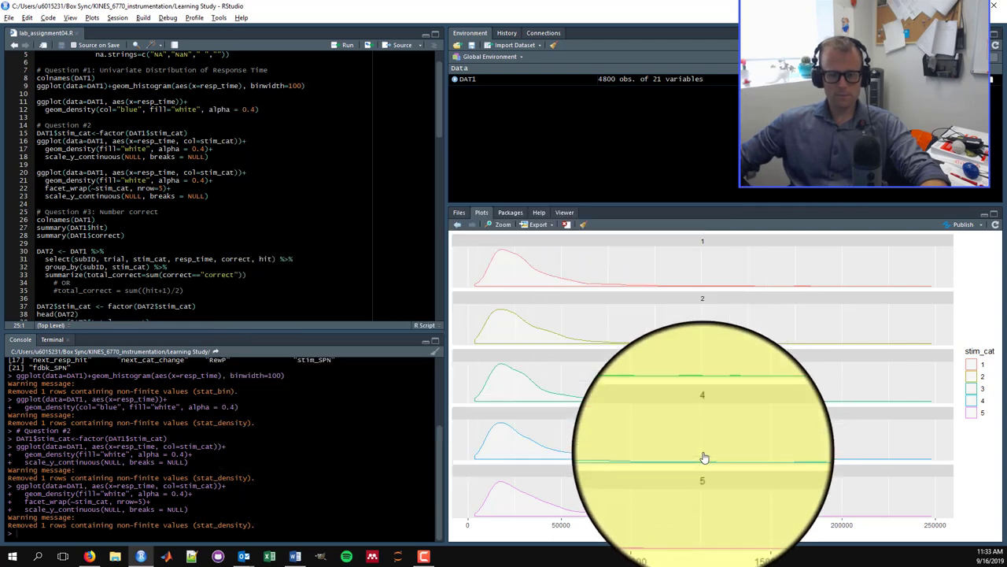
# Step: Switch to the Word assignment and paste the faceted density plot on a new line below question 2
pyautogui.click(292, 556)
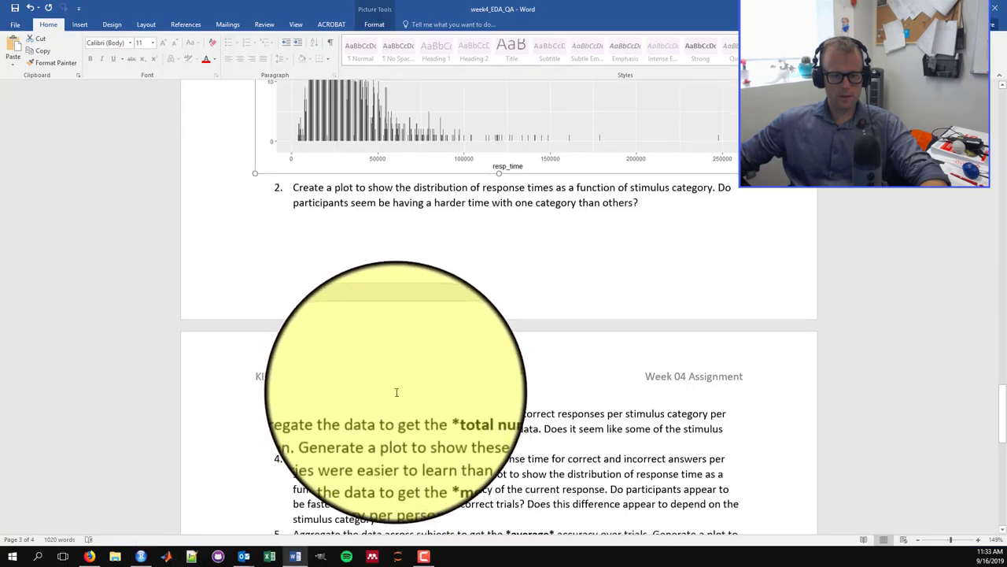
pyautogui.click(667, 159)
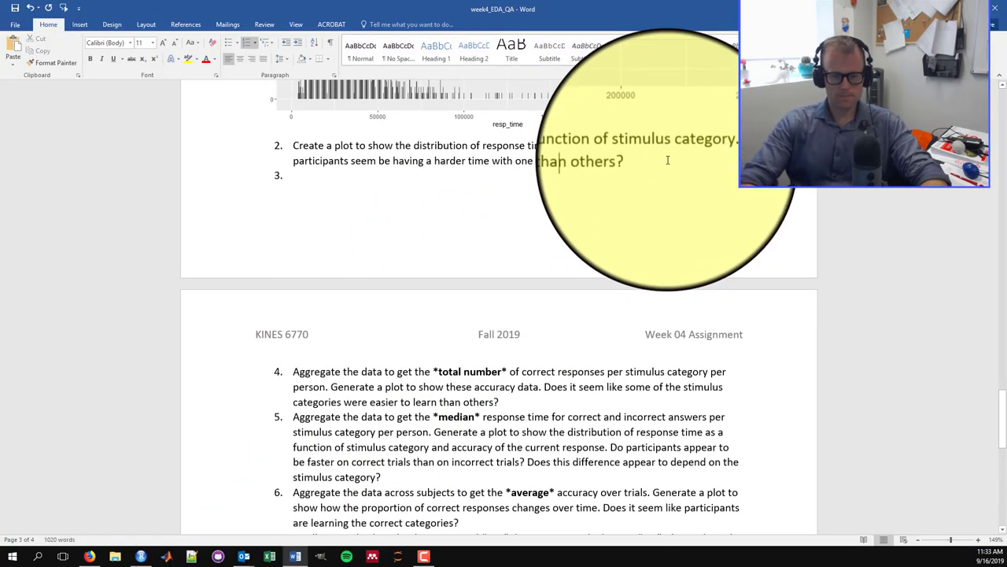
pyautogui.hotkey('ctrl', 'v')
pyautogui.click(585, 234)
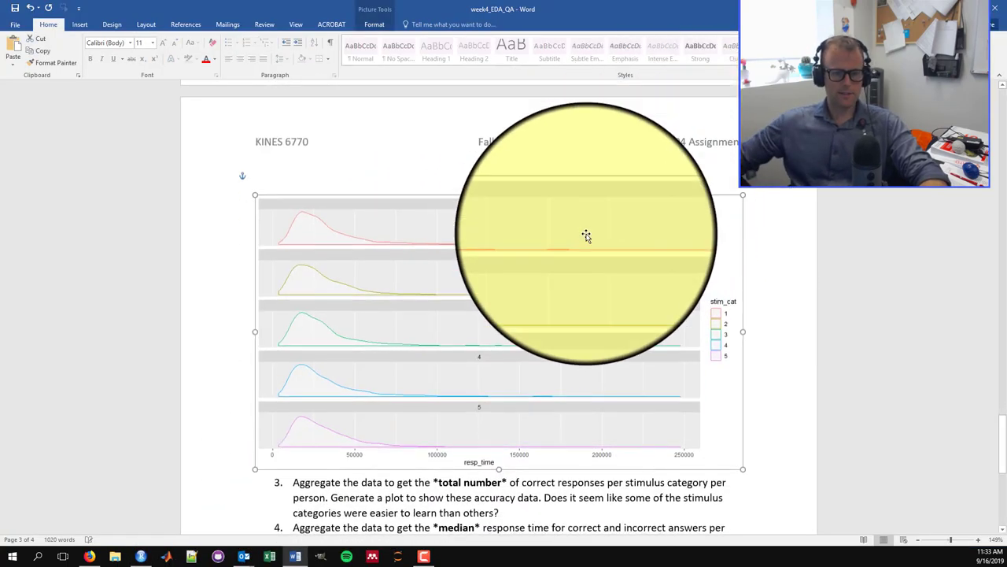
# Step: Review the pasted density plot against question 2, and place the text cursor at the end of question 3
pyautogui.scroll(3, 561, 259)
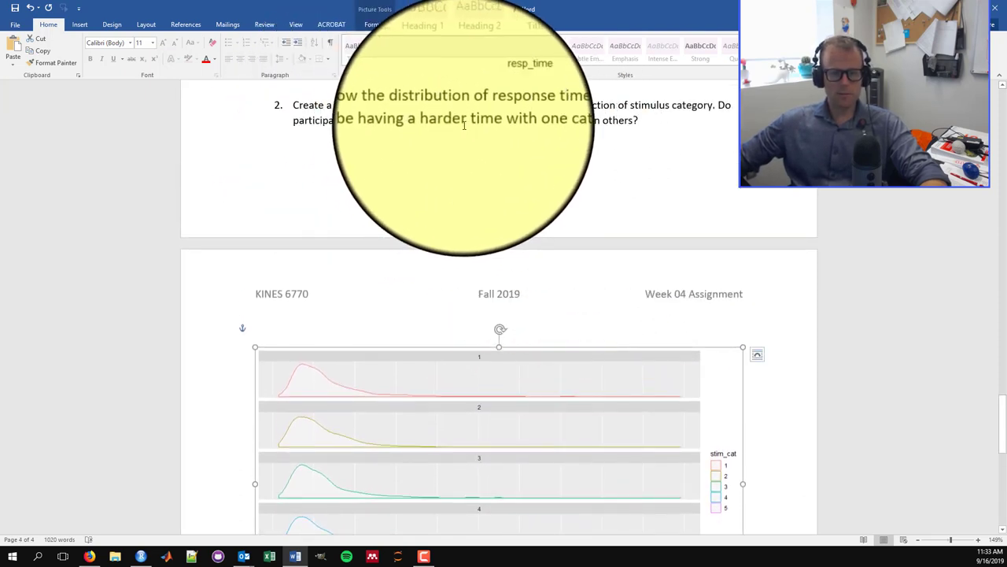
pyautogui.scroll(-1, 469, 126)
pyautogui.scroll(-2, 471, 125)
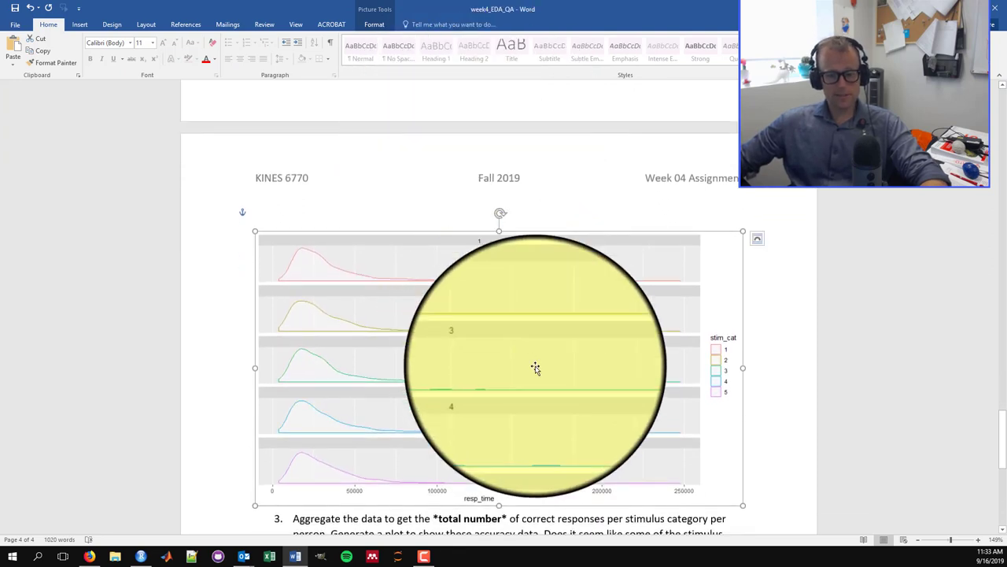
pyautogui.scroll(-1, 536, 367)
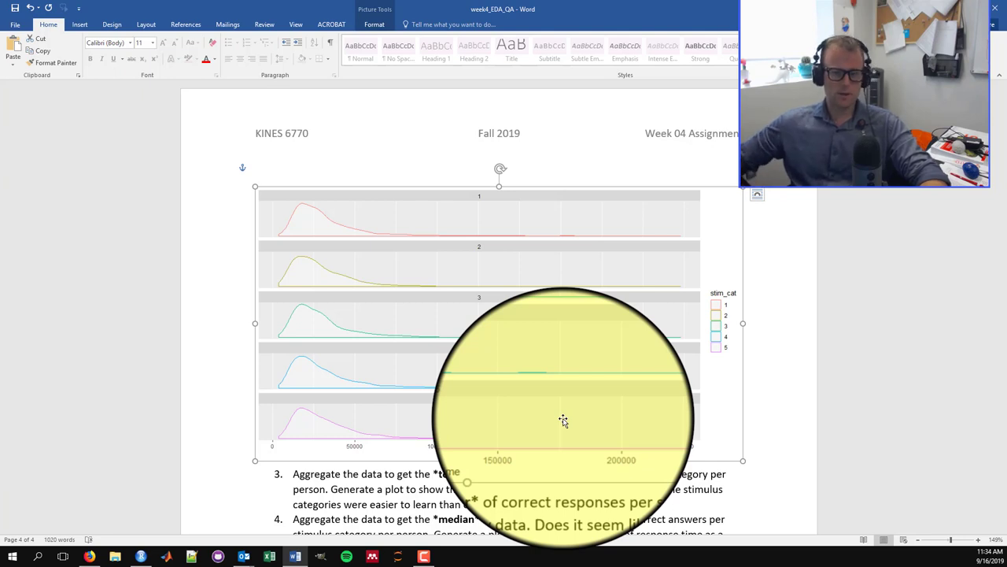
pyautogui.scroll(-1, 583, 386)
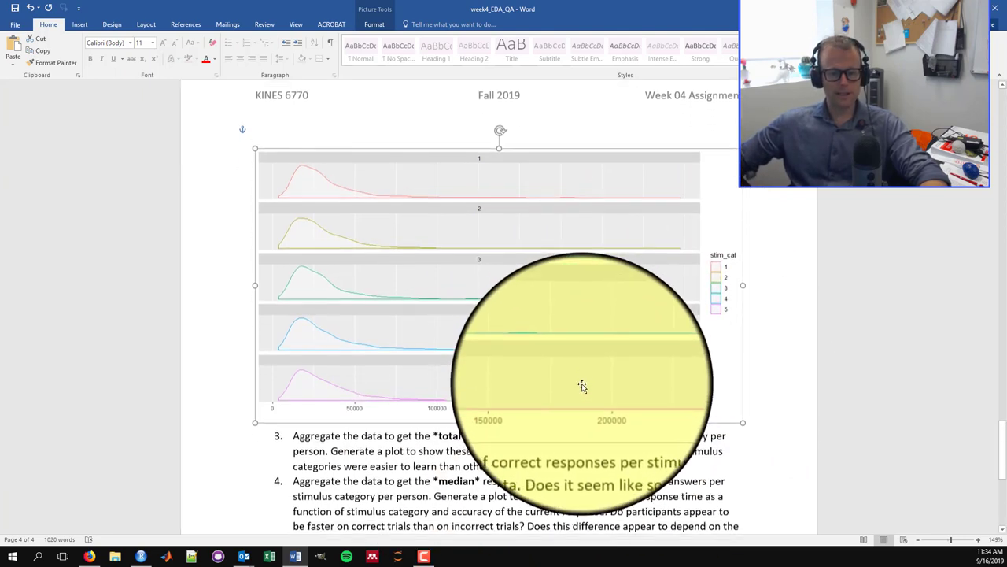
pyautogui.scroll(-1, 583, 386)
pyautogui.click(579, 424)
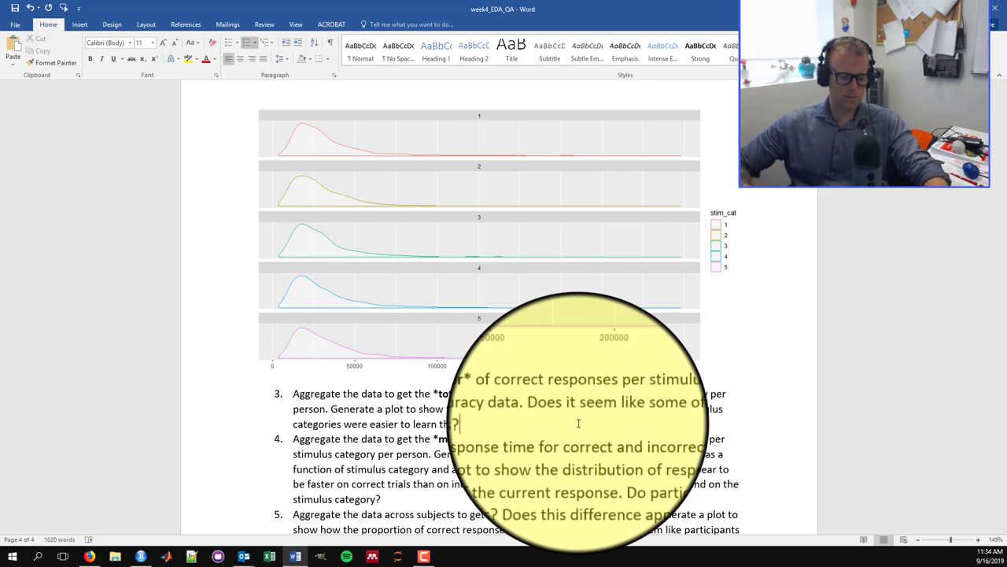
# Step: Read question 3 on total correct responses per stimulus category in the Word assignment, checking it against the Question #3 code in RStudio
pyautogui.hotkey('alt', 'Tab')
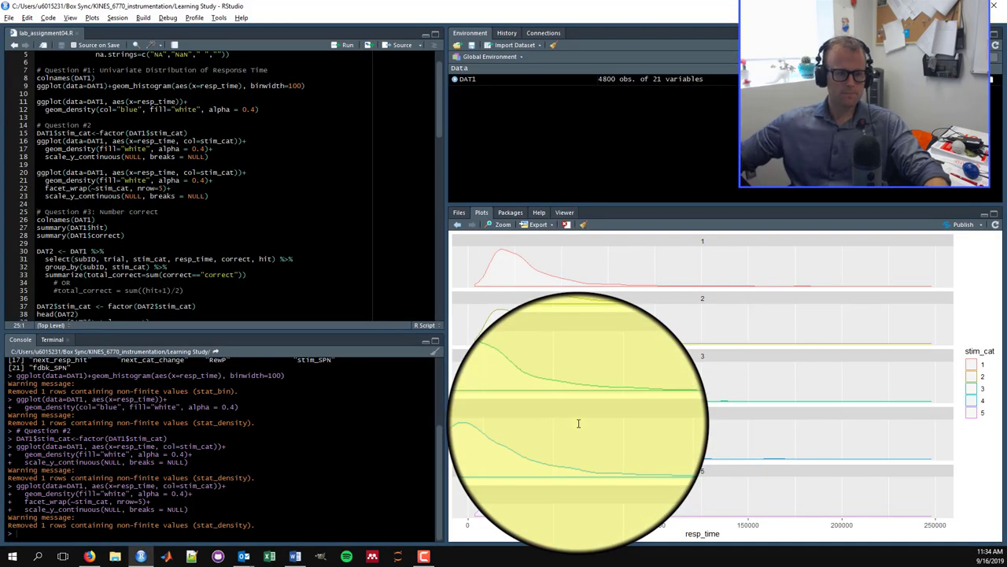
pyautogui.scroll(-3, 322, 192)
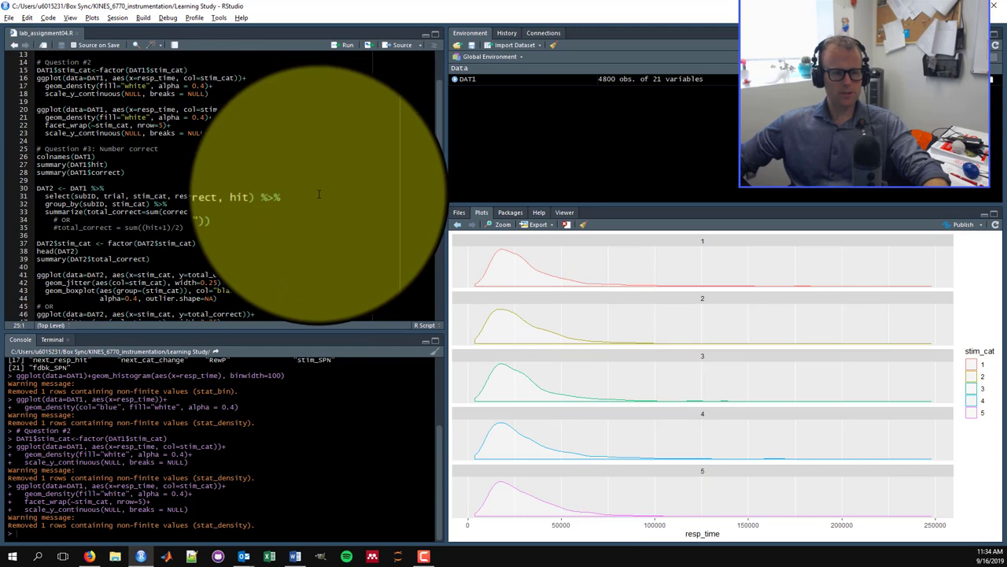
pyautogui.hotkey('alt', 'Tab')
pyautogui.scroll(-2, 346, 259)
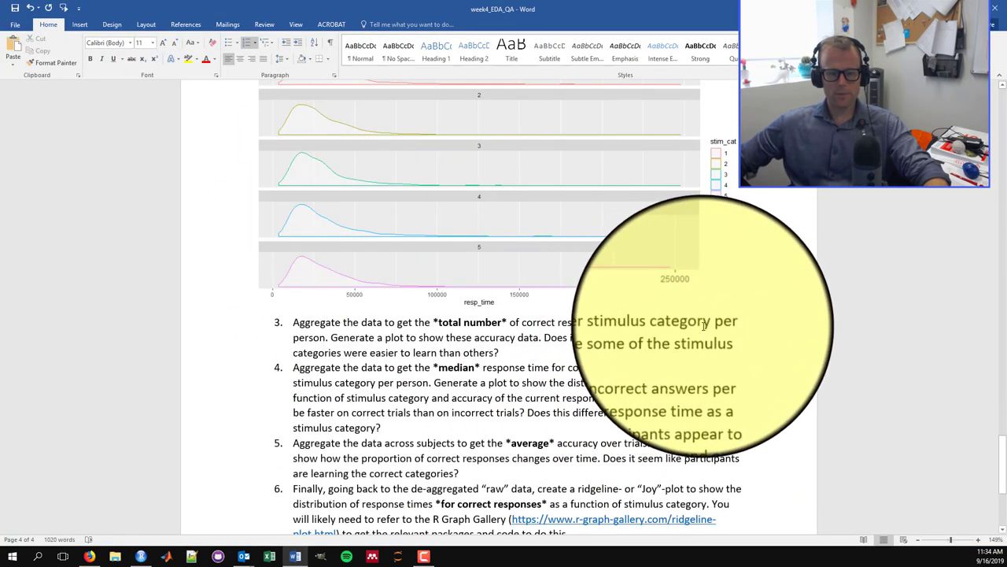
pyautogui.scroll(-1, 610, 321)
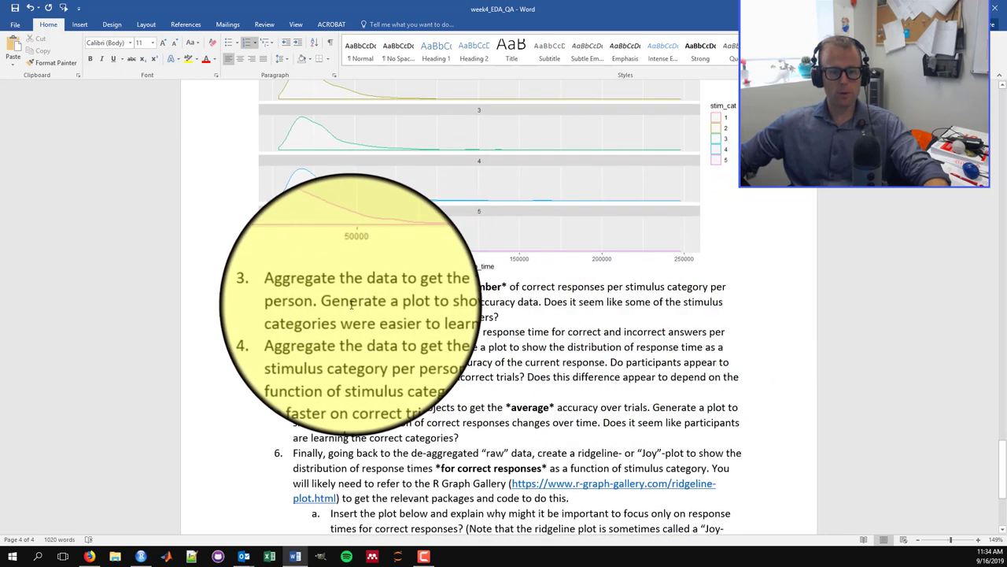
pyautogui.scroll(-1, 350, 306)
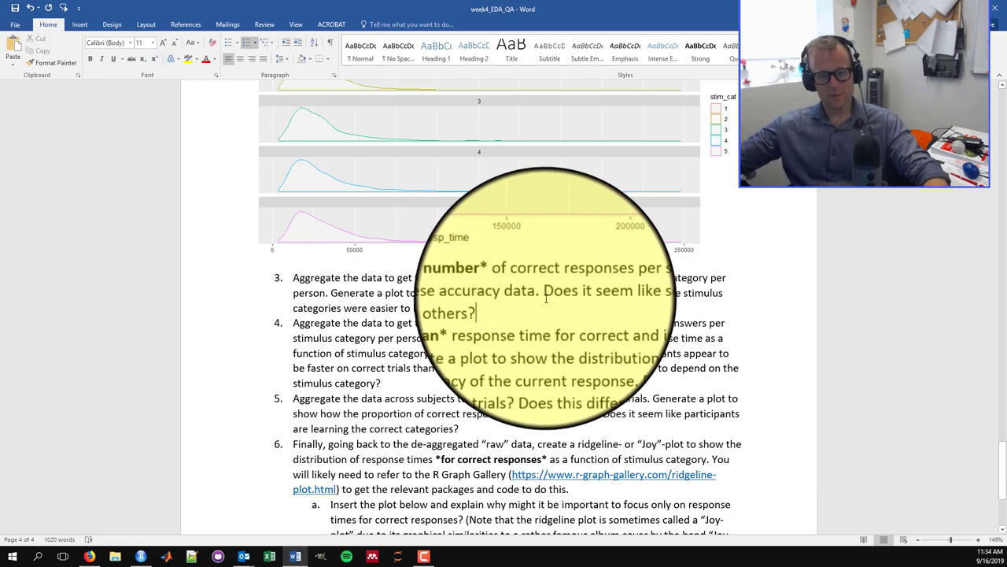
pyautogui.scroll(-1, 547, 296)
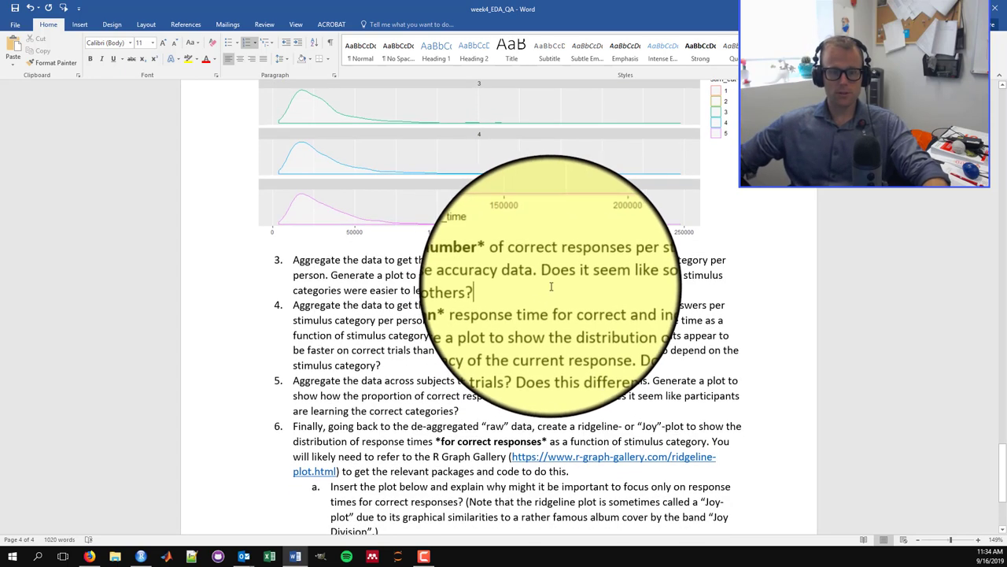
# Step: Switch to RStudio and run the first Question #3 lines, listing DAT1's column names and summarizing its hit and correct variables
pyautogui.hotkey('alt', 'Tab')
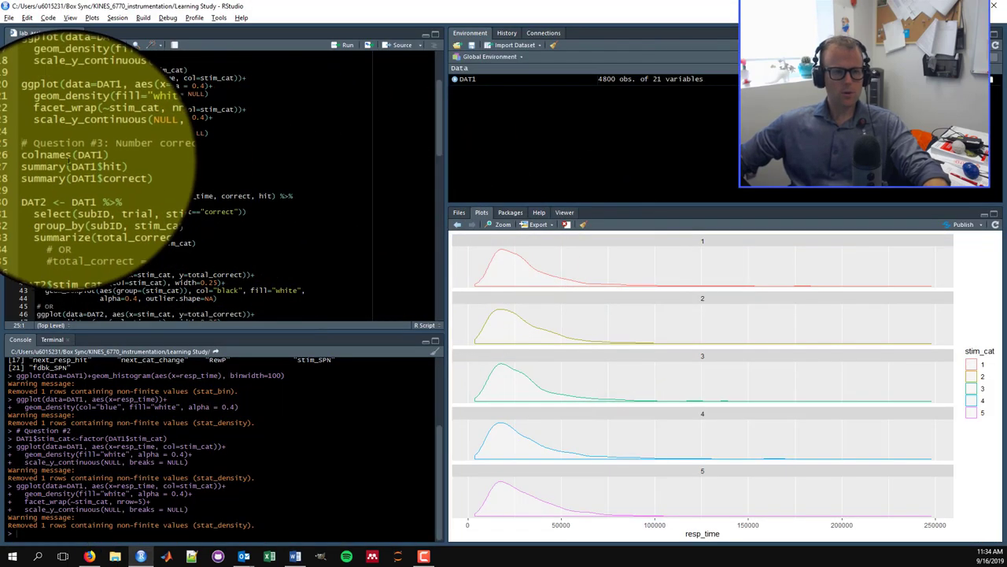
pyautogui.click(39, 147)
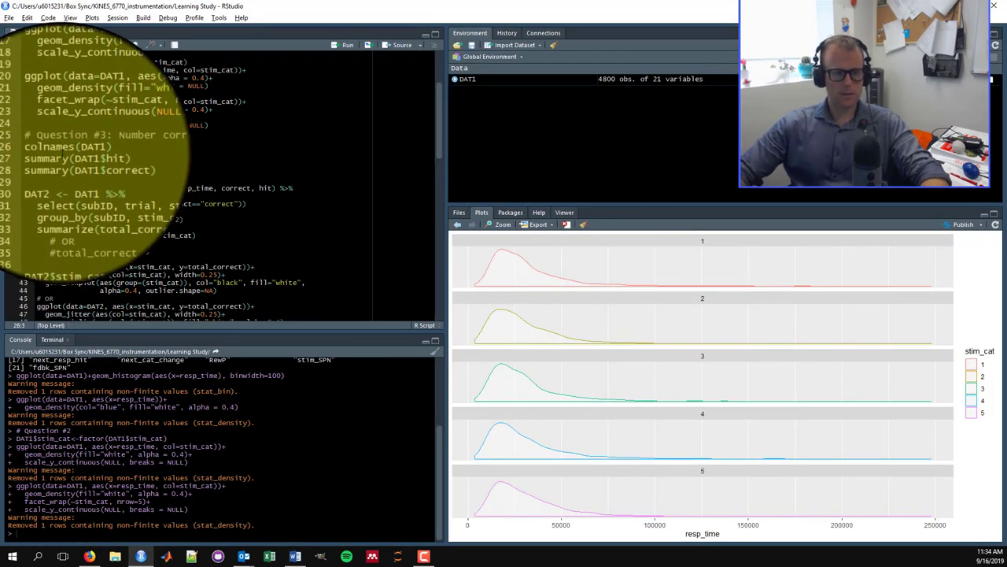
pyautogui.hotkey('ctrl', 'Return')
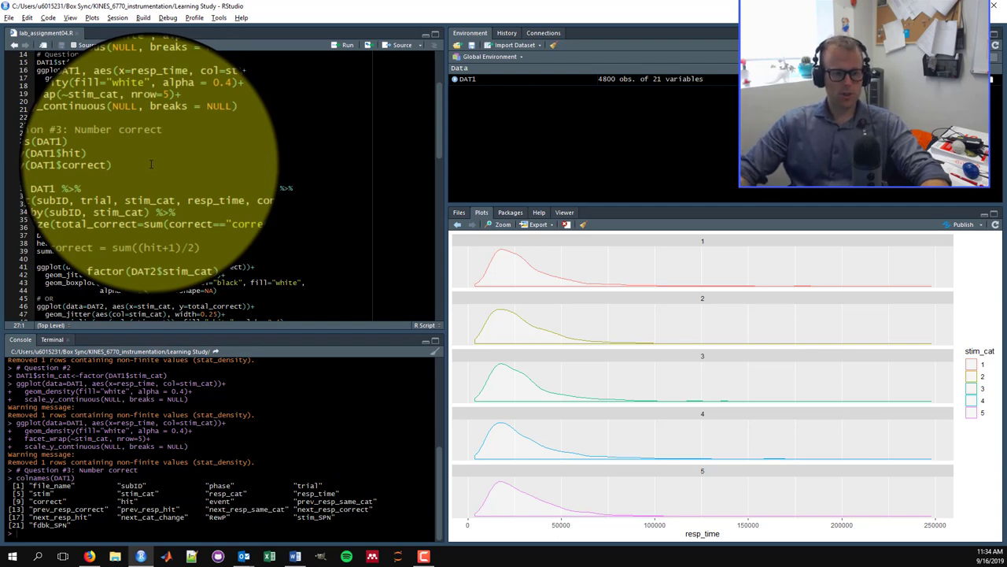
pyautogui.hotkey('ctrl', 'Return')
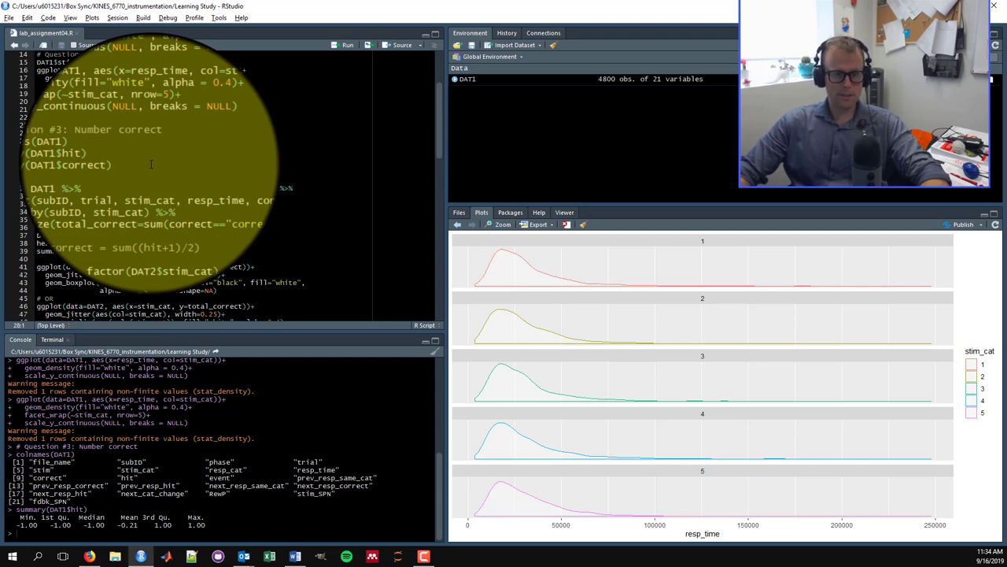
pyautogui.hotkey('ctrl', 'Return')
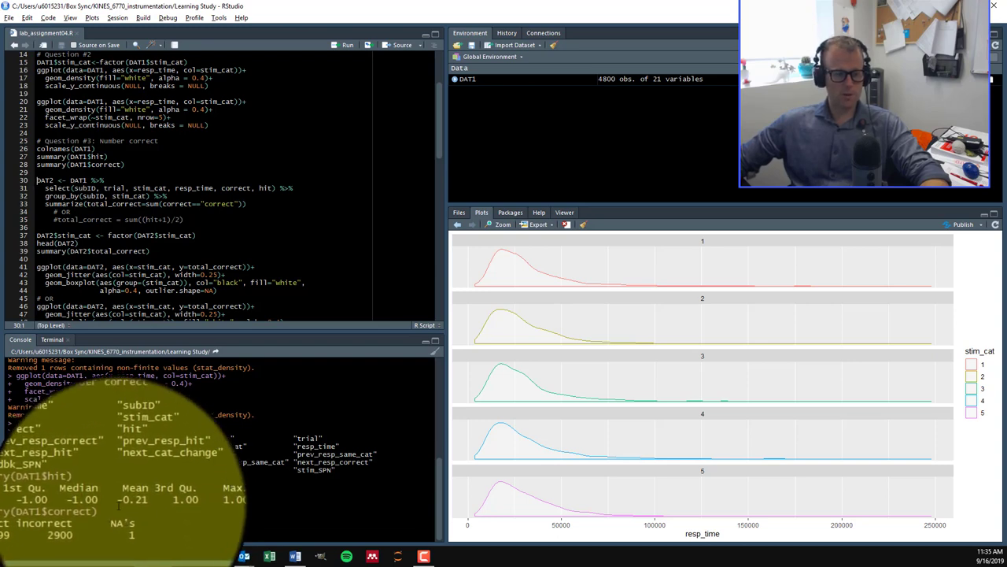
# Step: Run the code creating DAT2 with total_correct per subID and stim_cat, convert its stim_cat to a factor, and show its first rows
pyautogui.scroll(-1, 218, 249)
pyautogui.scroll(-1, 218, 249)
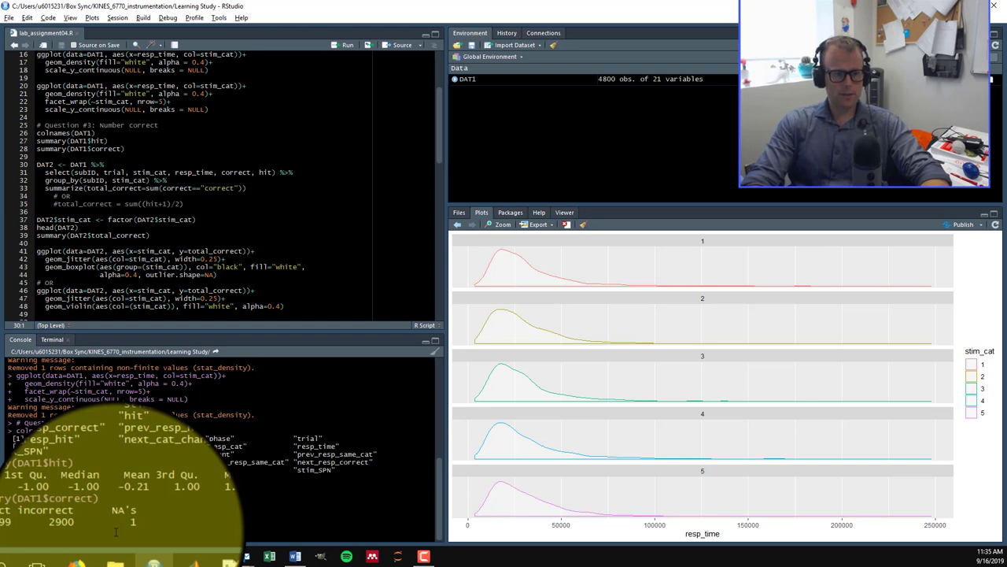
pyautogui.hotkey('ctrl', 'Return')
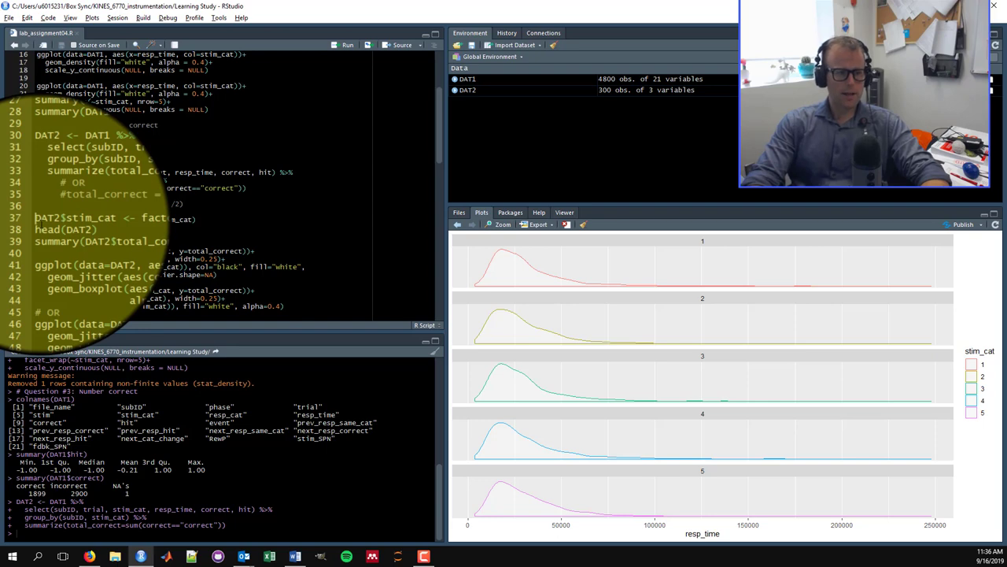
pyautogui.hotkey('ctrl', 'Return')
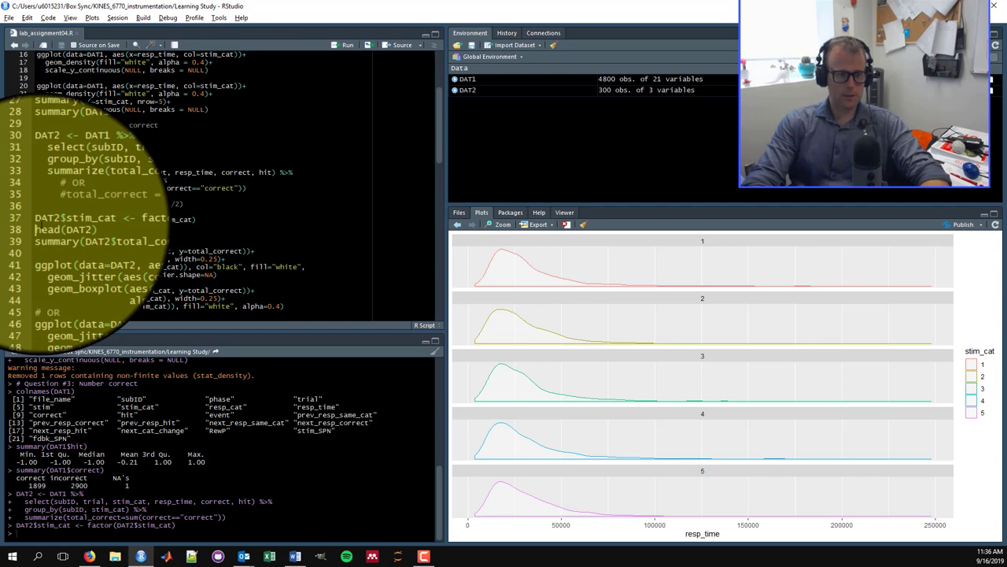
pyautogui.hotkey('ctrl', 'Return')
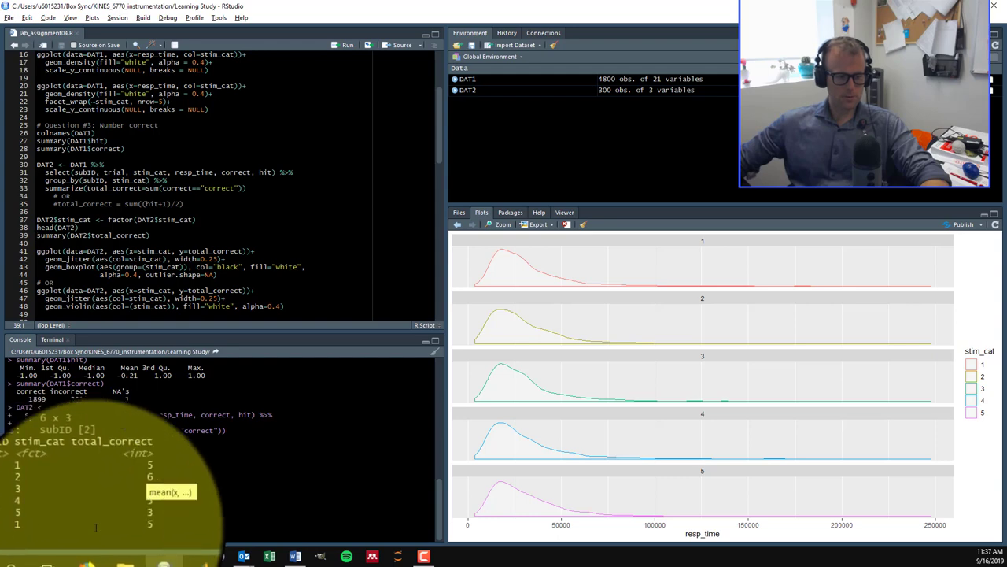
# Step: Run the DAT2 plots of total_correct by stim_cat with jittered points, first with box plots and again with violins
pyautogui.scroll(-3, 94, 225)
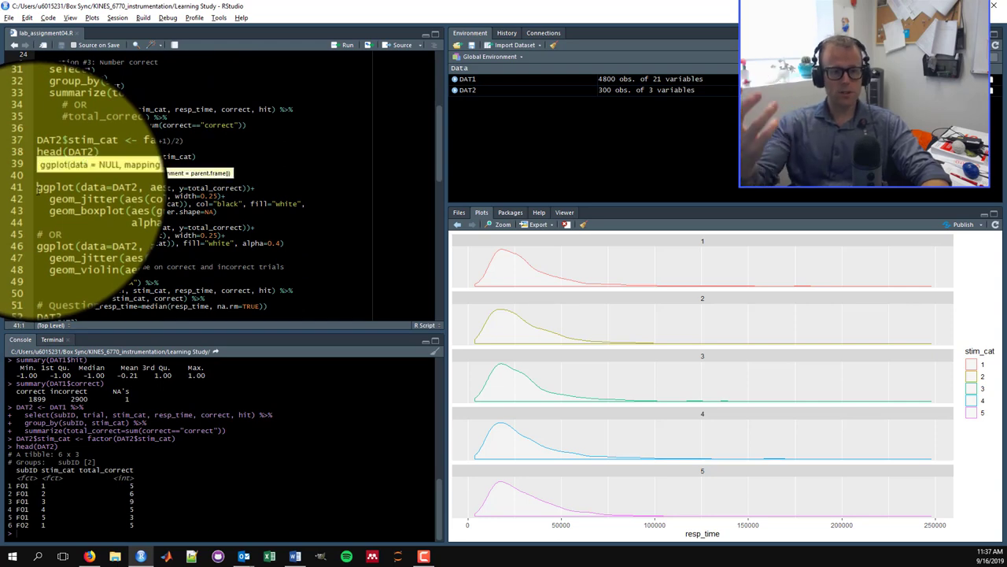
pyautogui.click(49, 189)
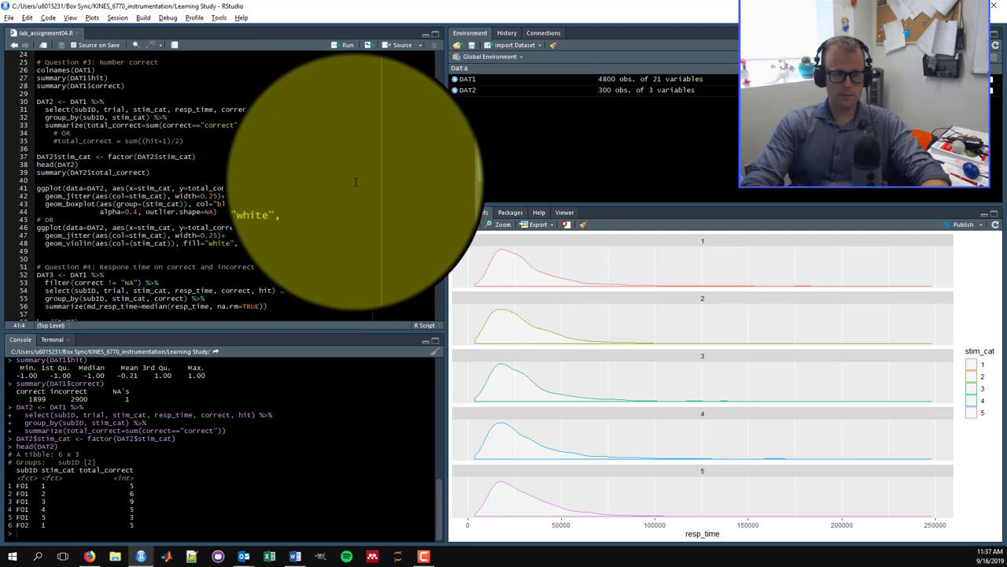
pyautogui.hotkey('ctrl', 'Return')
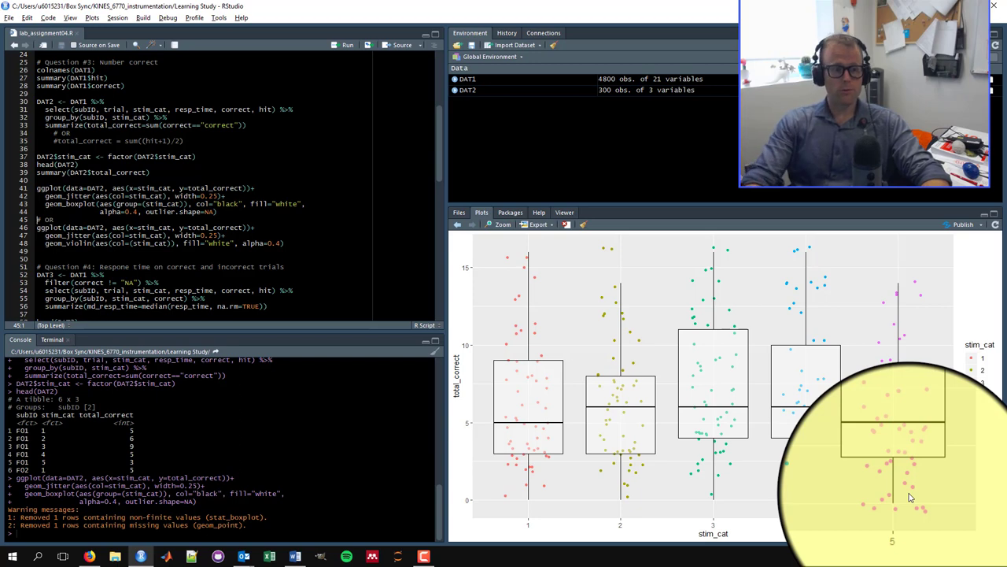
pyautogui.hotkey('ctrl', 'Return')
pyautogui.hotkey('ctrl', 'Return')
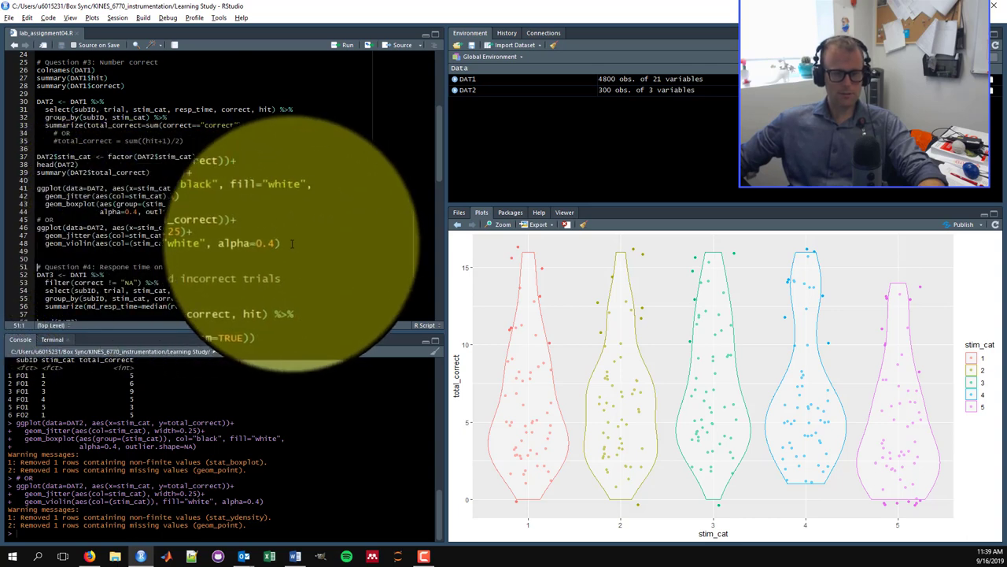
# Step: Copy the violin plot to the clipboard as a 1056 by 593 bitmap
pyautogui.click(538, 225)
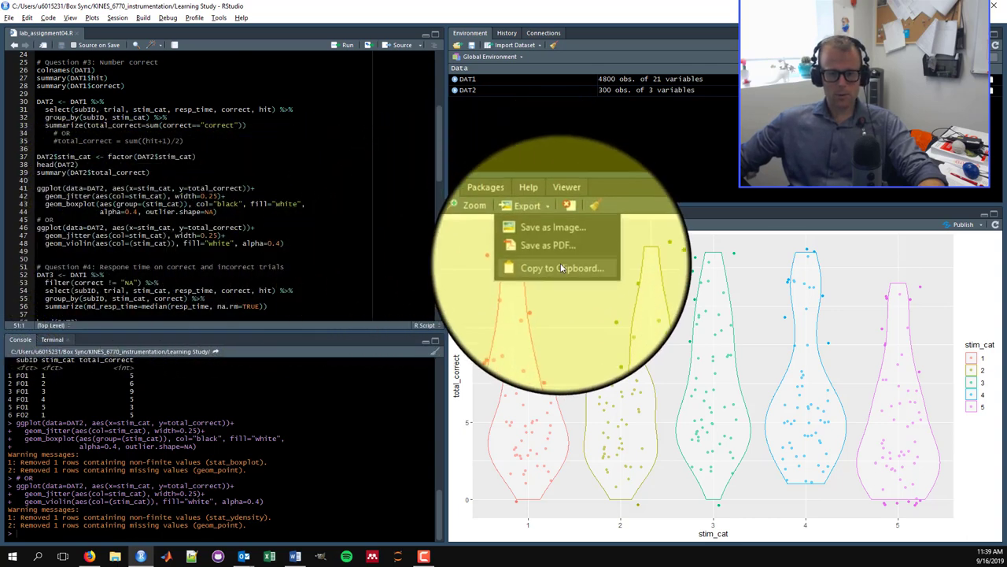
pyautogui.click(560, 268)
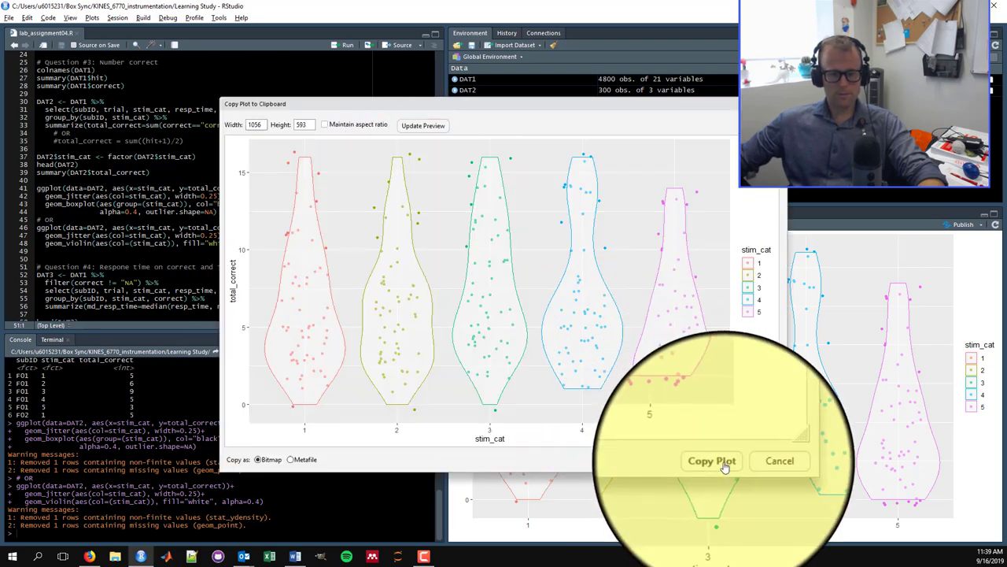
pyautogui.click(723, 466)
# Step: Switch to the Word assignment and paste the violin plot on a new line below question 3
pyautogui.hotkey('alt', 'Tab')
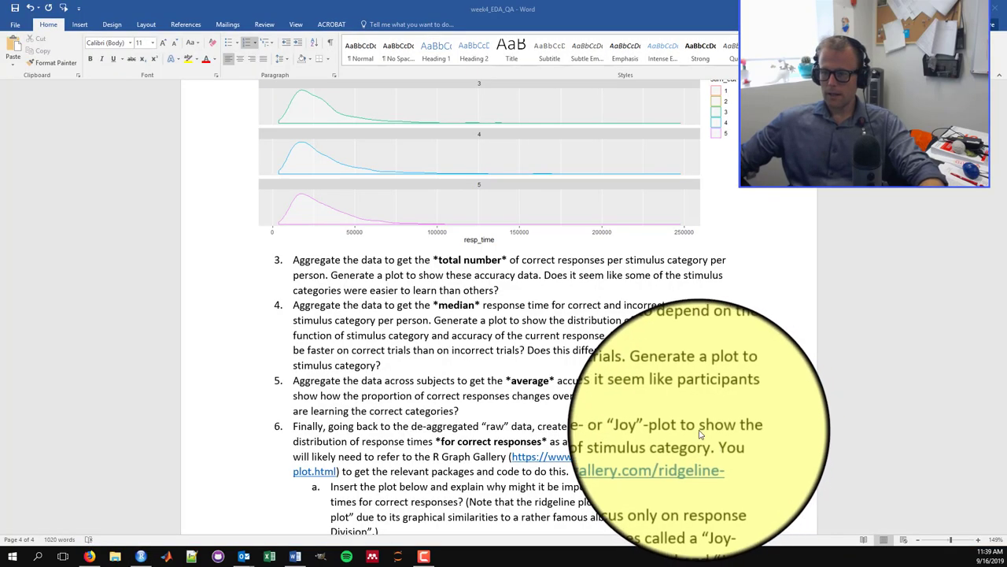
pyautogui.click(529, 285)
pyautogui.press('Return')
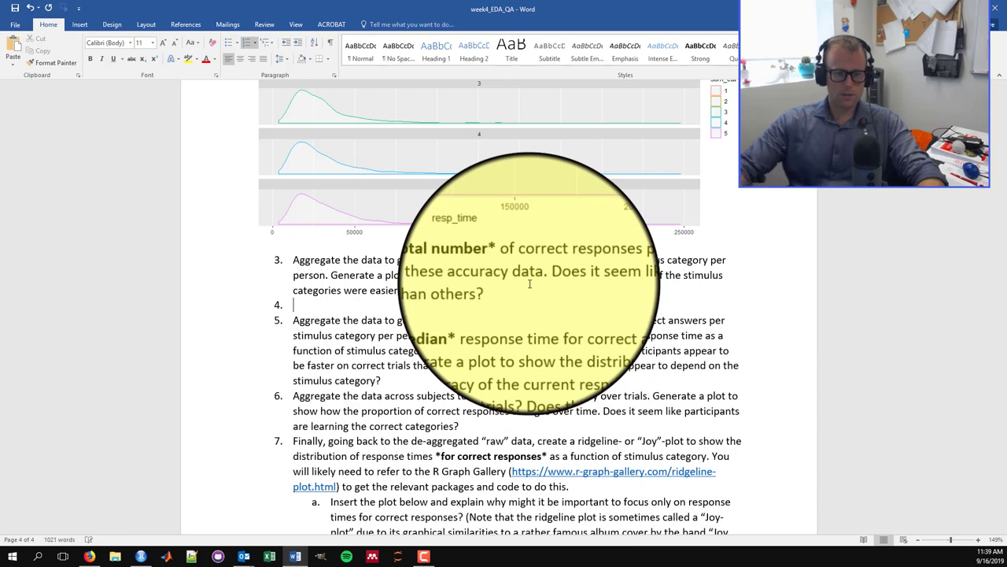
pyautogui.hotkey('ctrl', 'v')
pyautogui.scroll(-2, 530, 276)
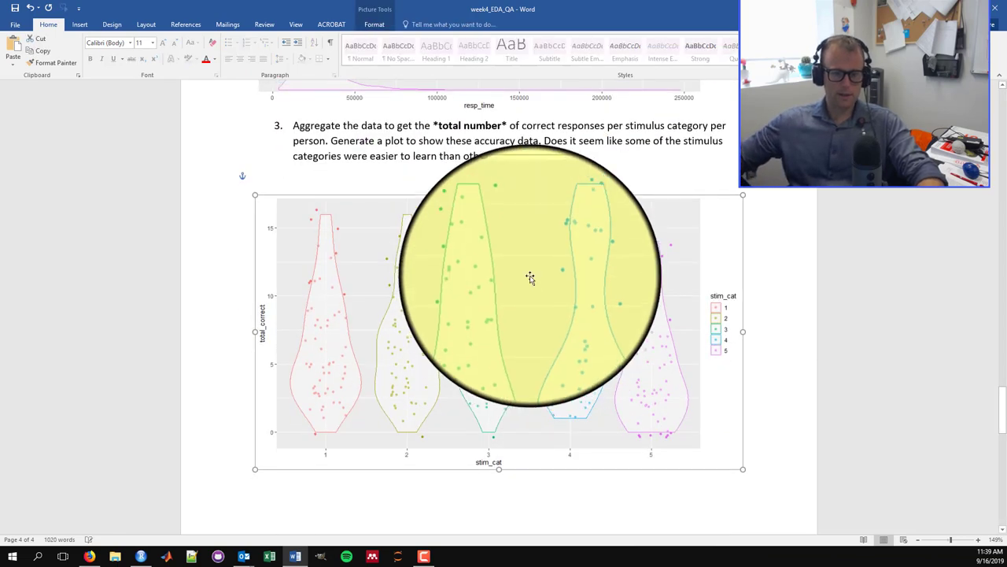
pyautogui.click(543, 218)
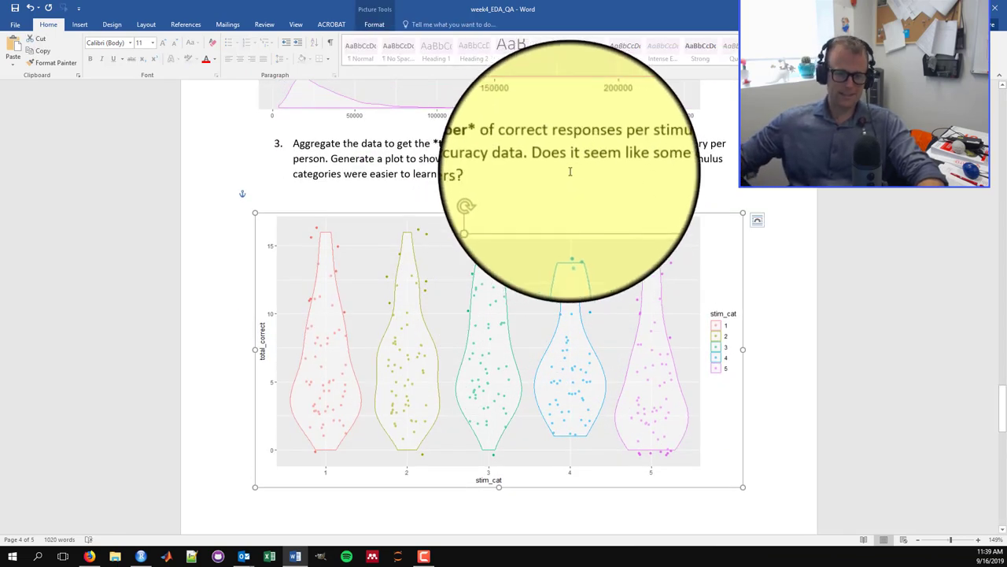
# Step: Review the pasted violin plot and read question 4 on median response times for correct and incorrect answers
pyautogui.scroll(-3, 570, 172)
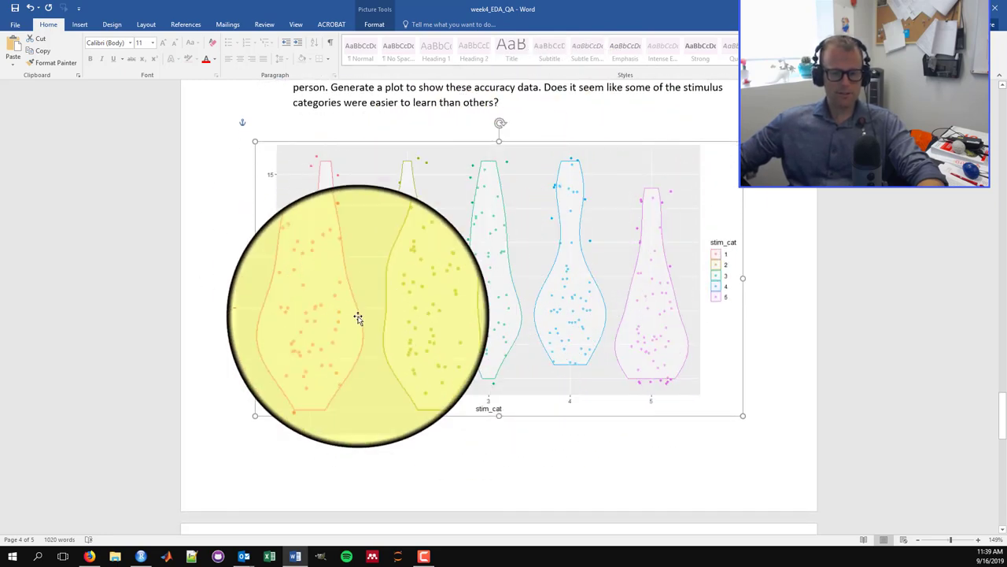
pyautogui.scroll(-4, 650, 263)
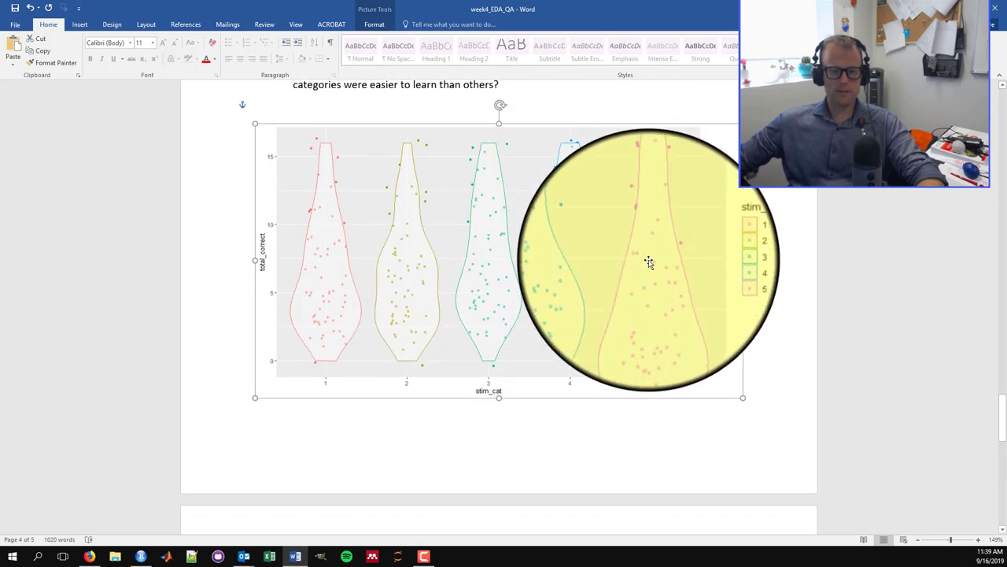
pyautogui.scroll(-7, 648, 262)
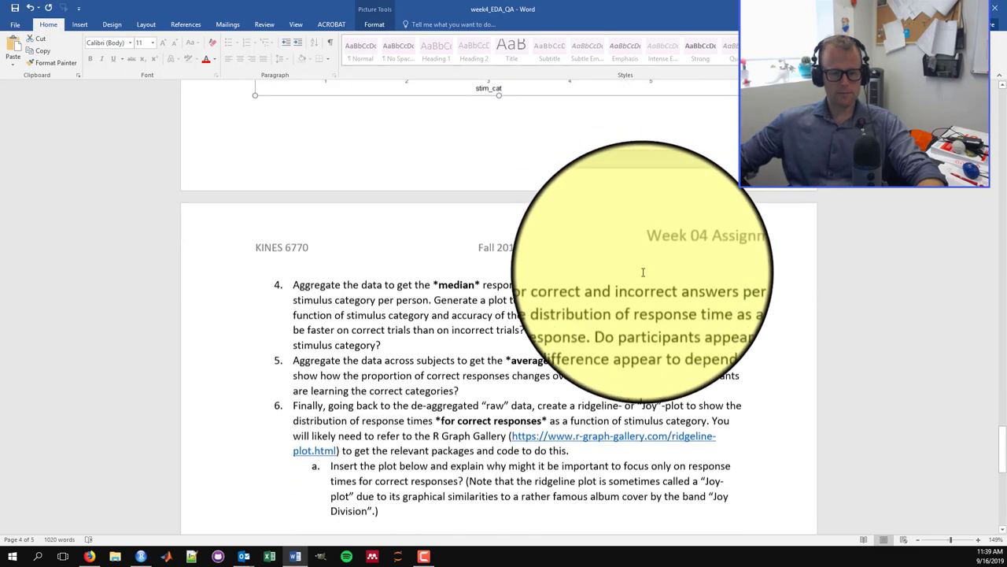
pyautogui.scroll(-1, 632, 281)
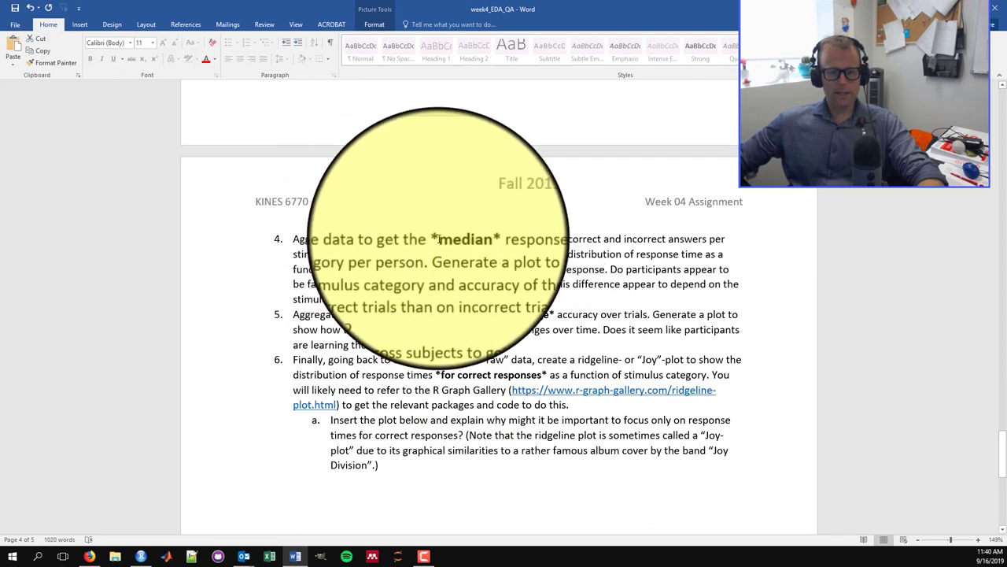
pyautogui.scroll(-1, 653, 225)
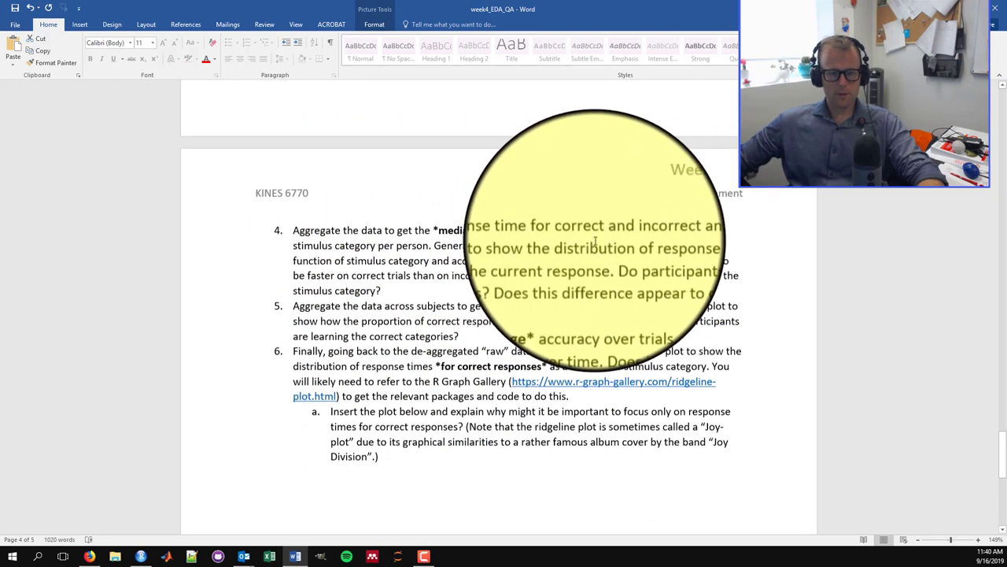
pyautogui.scroll(-1, 425, 245)
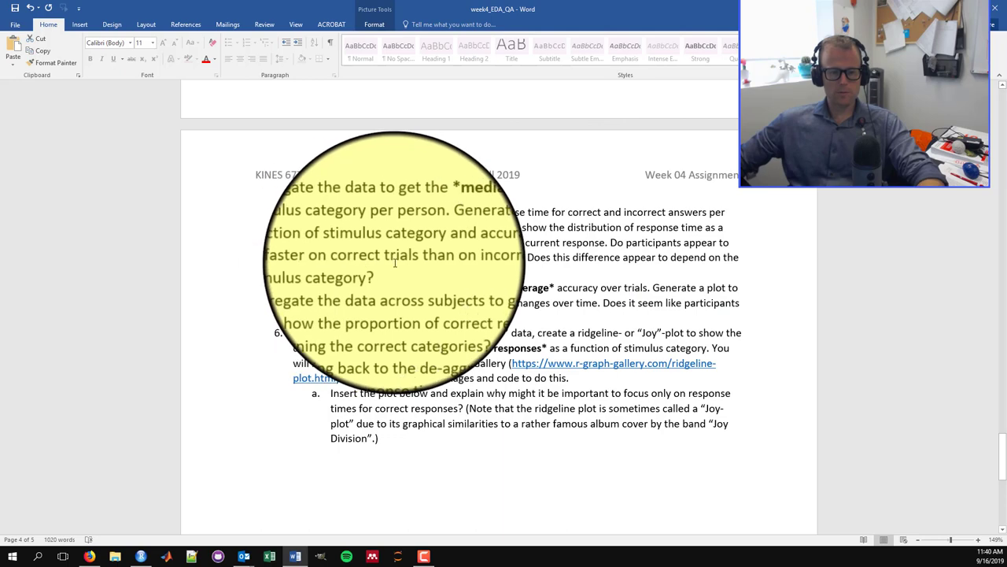
pyautogui.scroll(-1, 472, 259)
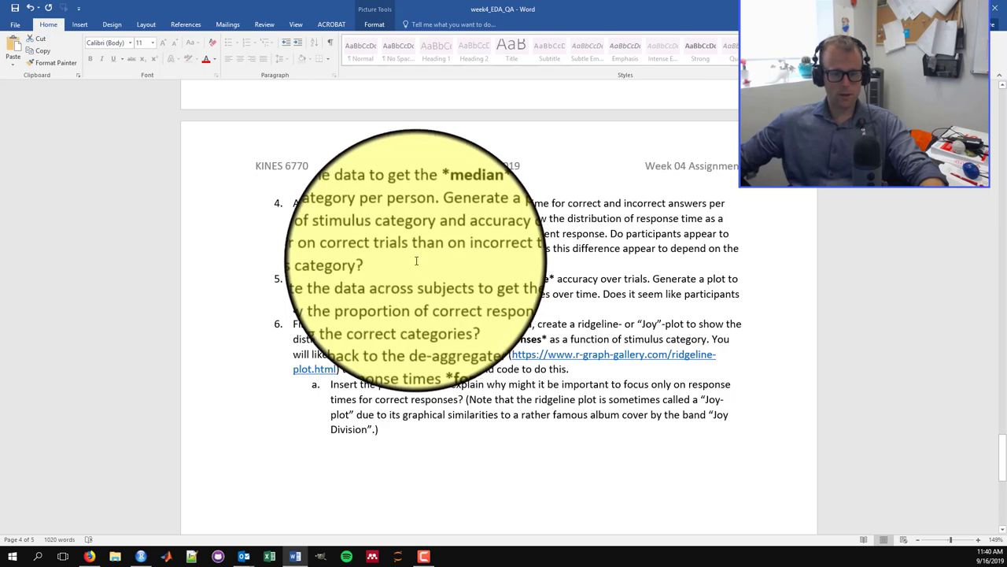
# Step: Switch to RStudio, run the question 4 code that builds DAT3 with median response times, and show its first rows
pyautogui.hotkey('alt', 'Tab')
pyautogui.scroll(-1, 126, 206)
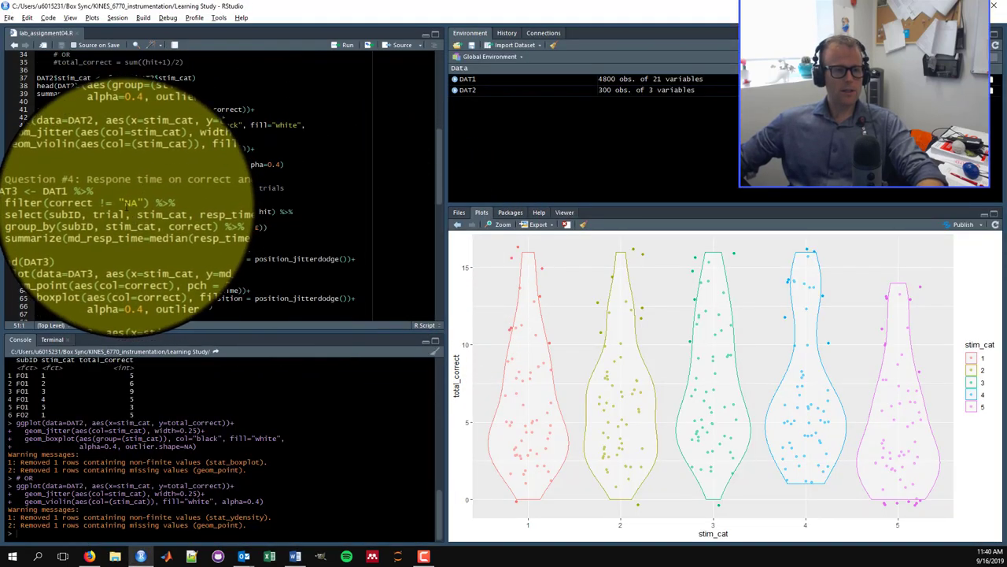
pyautogui.scroll(1, 50, 209)
pyautogui.click(50, 206)
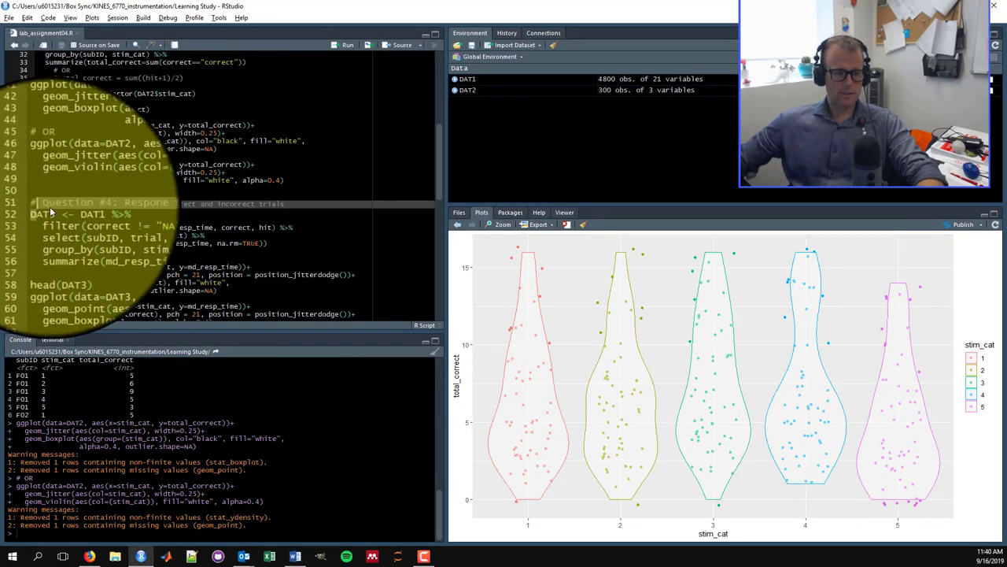
pyautogui.click(50, 213)
pyautogui.scroll(-2, 47, 211)
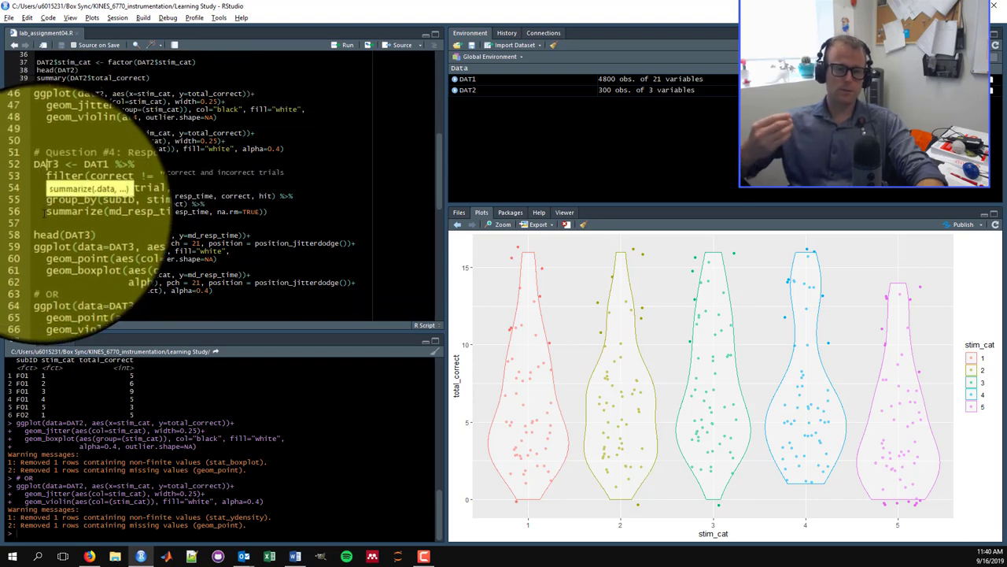
pyautogui.click(275, 212)
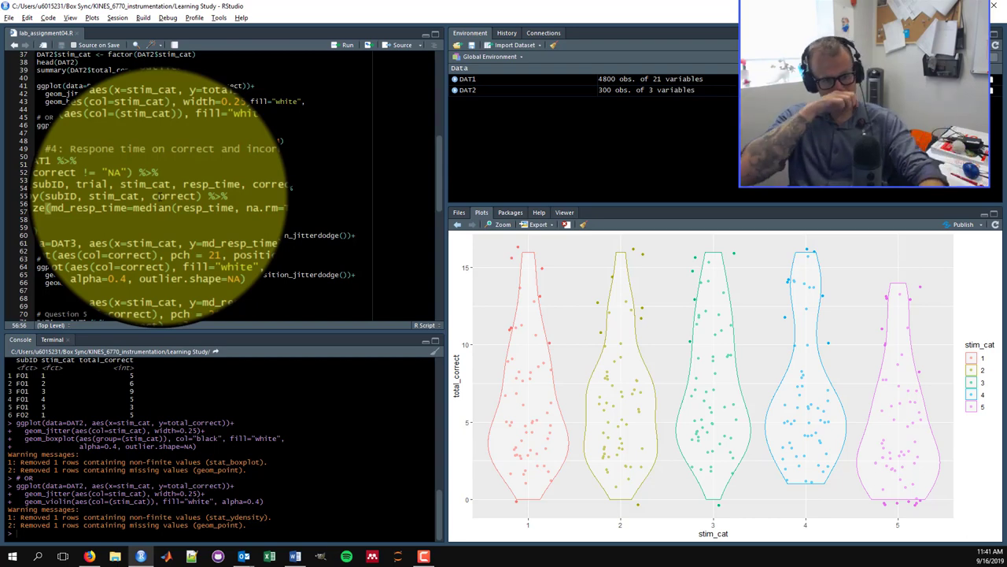
pyautogui.hotkey('ctrl', 'Return')
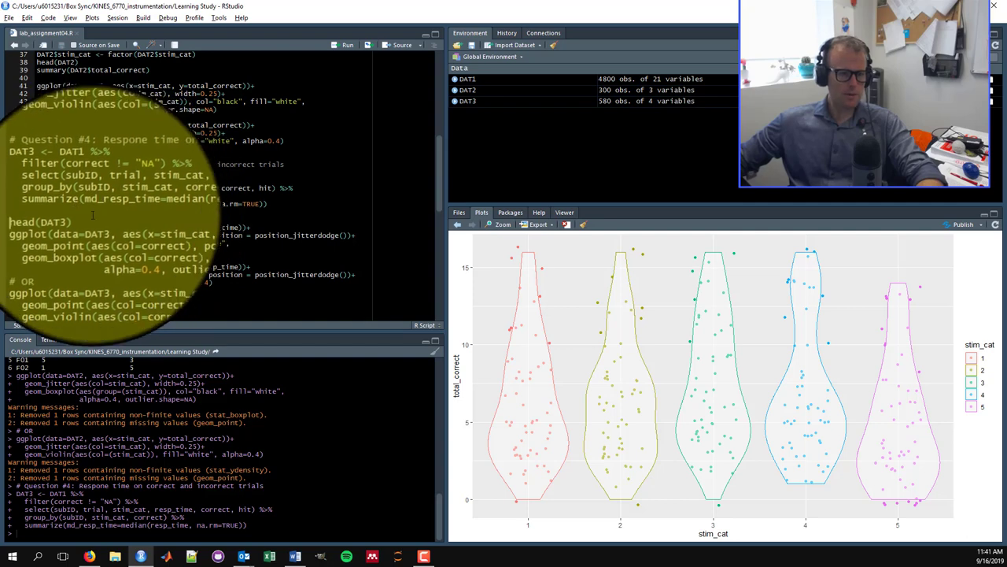
pyautogui.hotkey('ctrl', 'Return')
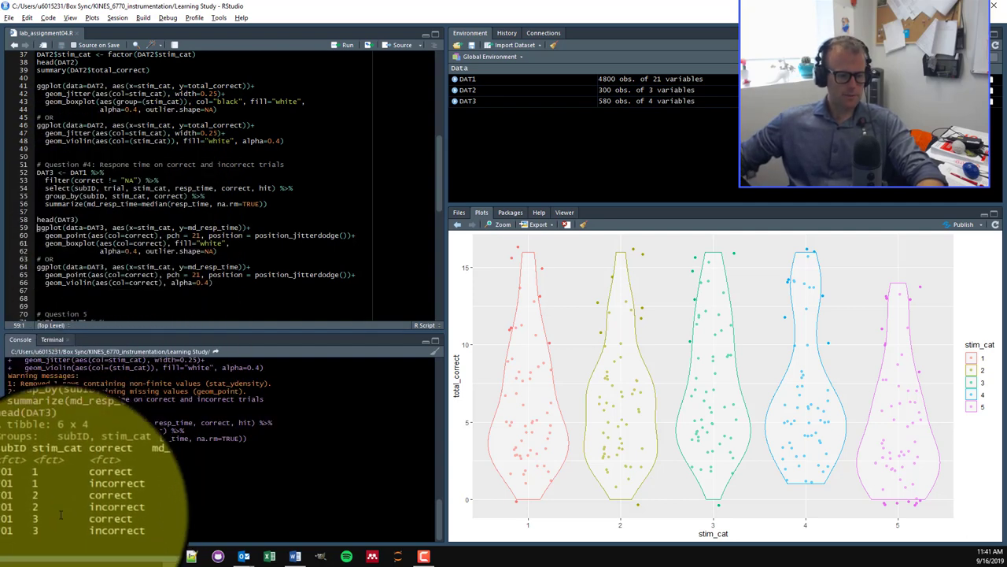
pyautogui.moveTo(9, 483); pyautogui.dragTo(172, 493)
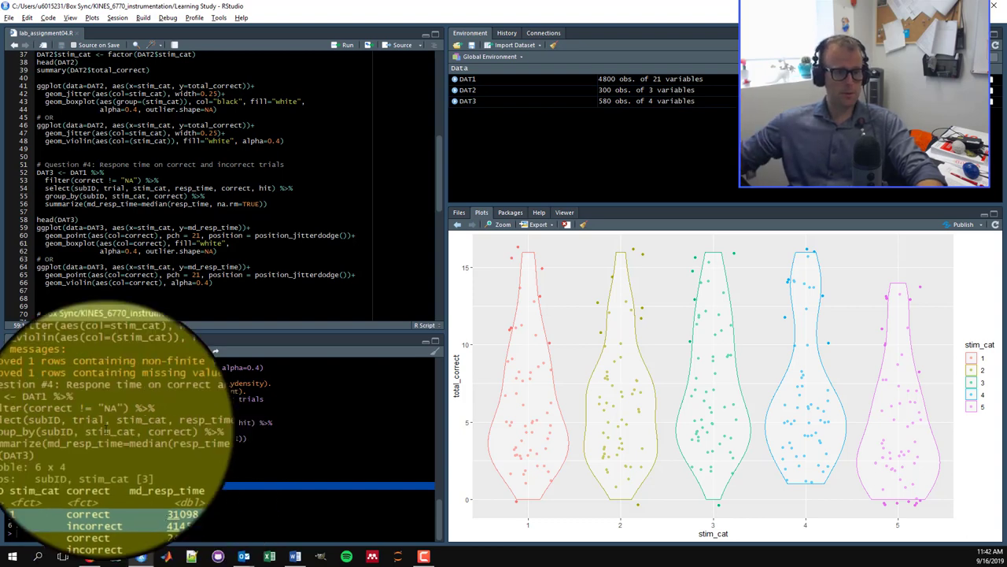
# Step: Run the DAT3 plot of md_resp_time by stim_cat with jittered points and box plots coloured by correct
pyautogui.click(36, 229)
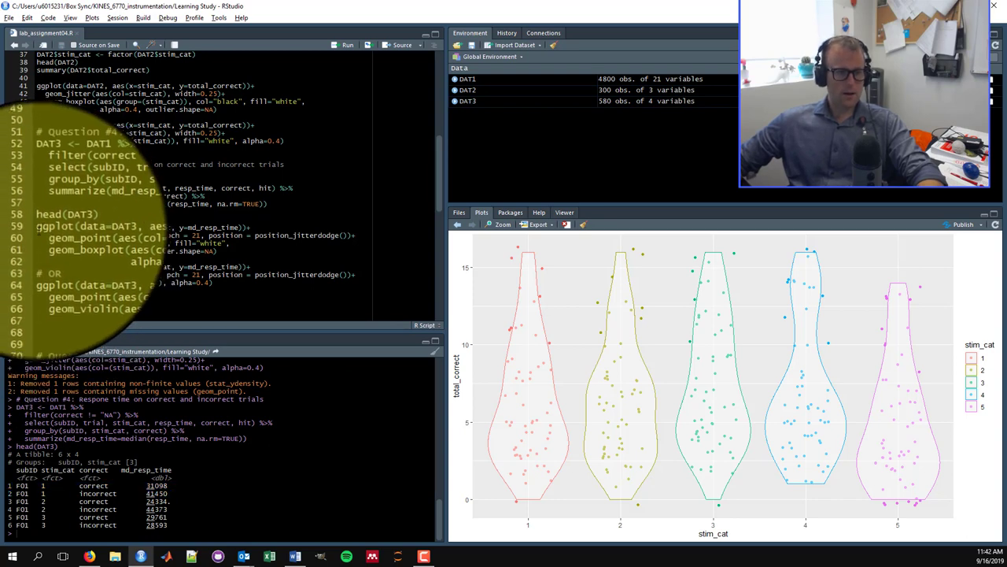
pyautogui.hotkey('ctrl', 'Return')
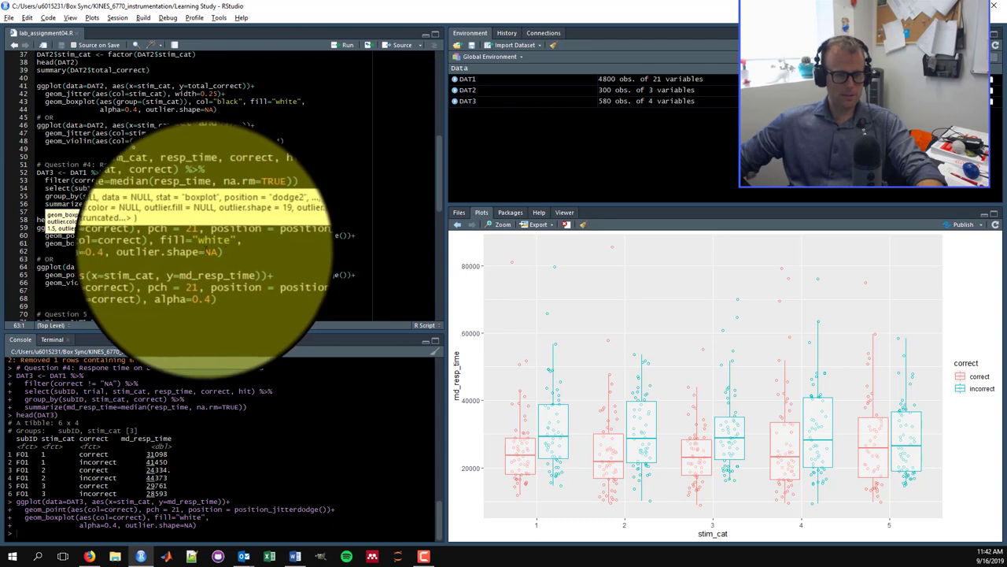
pyautogui.click(36, 229)
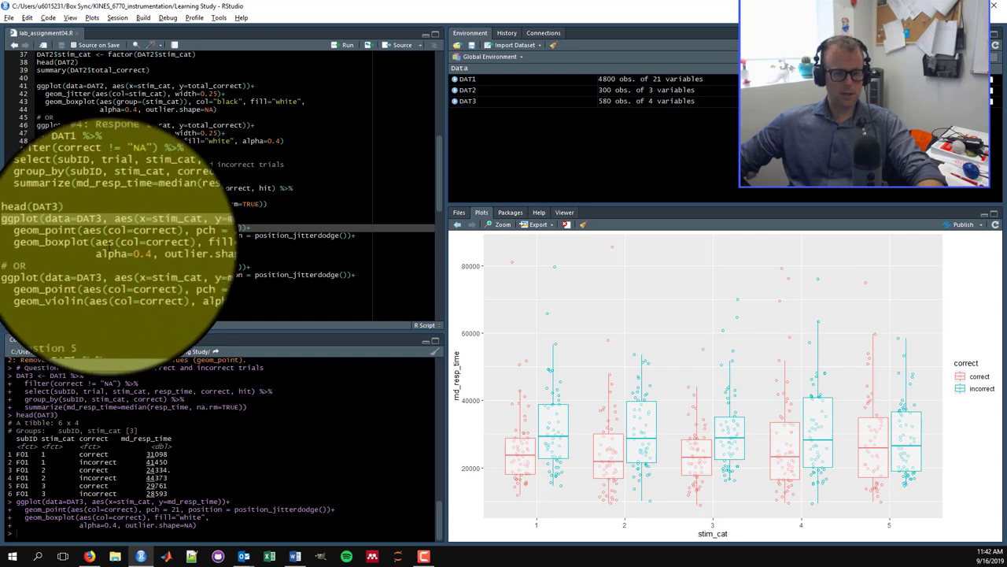
pyautogui.click(226, 252)
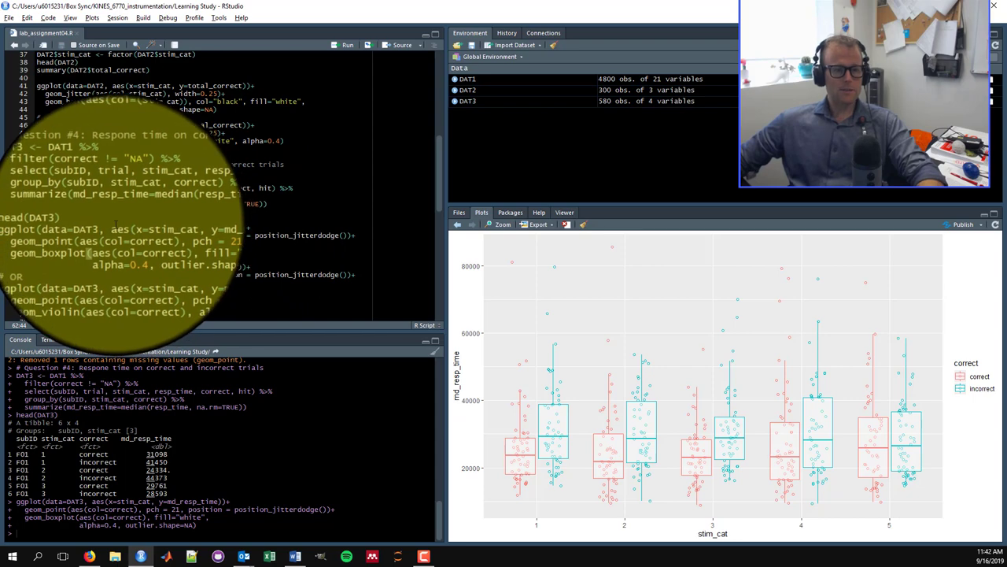
pyautogui.scroll(1, 172, 227)
pyautogui.click(172, 227)
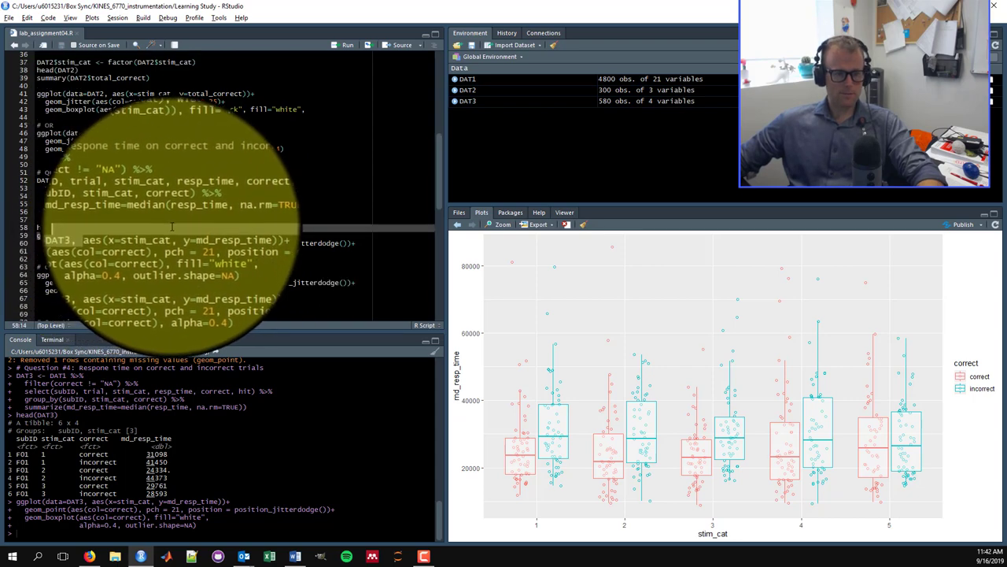
pyautogui.moveTo(106, 236); pyautogui.dragTo(164, 236)
pyautogui.scroll(-1, 150, 232)
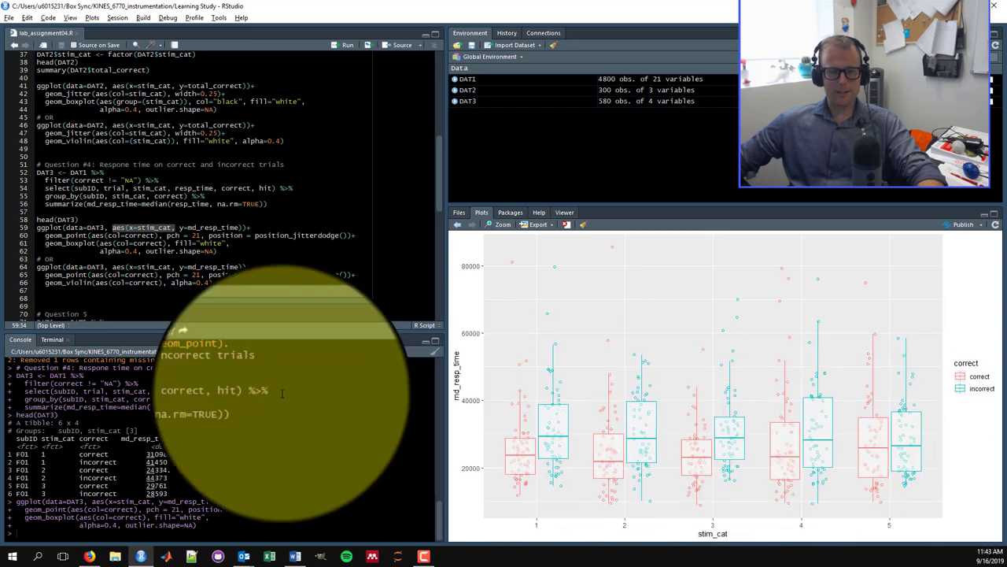
# Step: Run the alternative DAT3 plot of md_resp_time by stim_cat with jittered points and violins coloured by correct
pyautogui.click(36, 267)
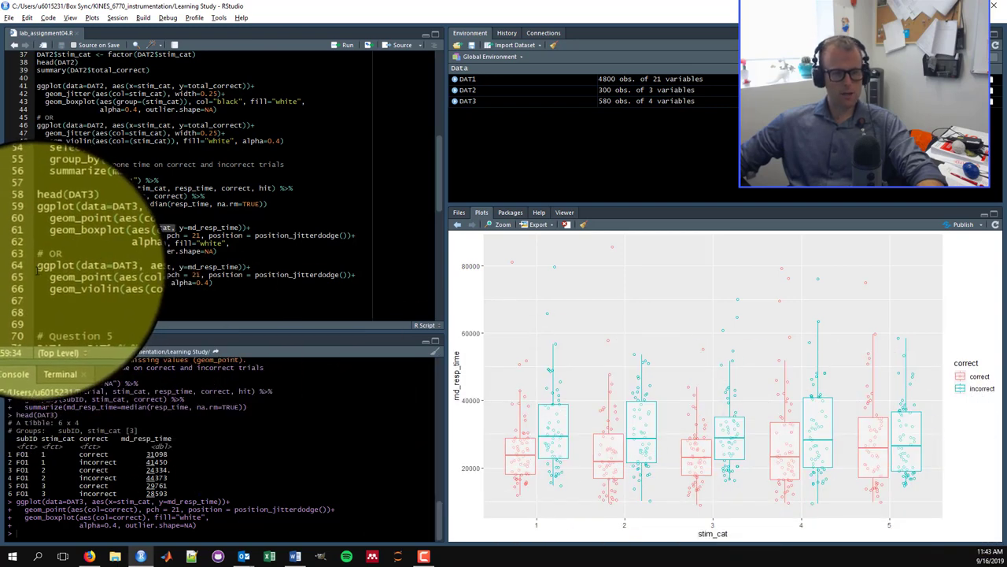
pyautogui.scroll(-1, 47, 283)
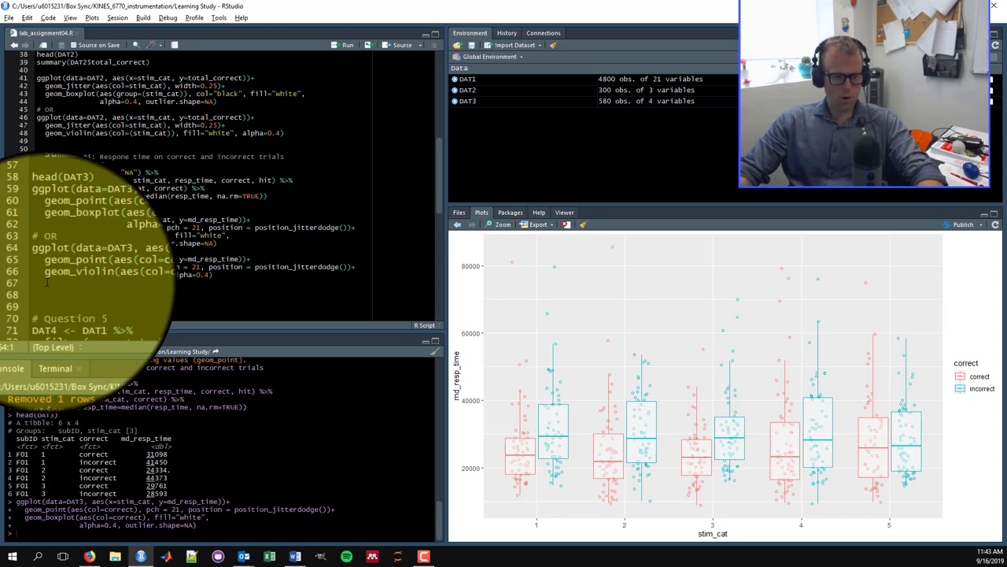
pyautogui.hotkey('ctrl', 'Return')
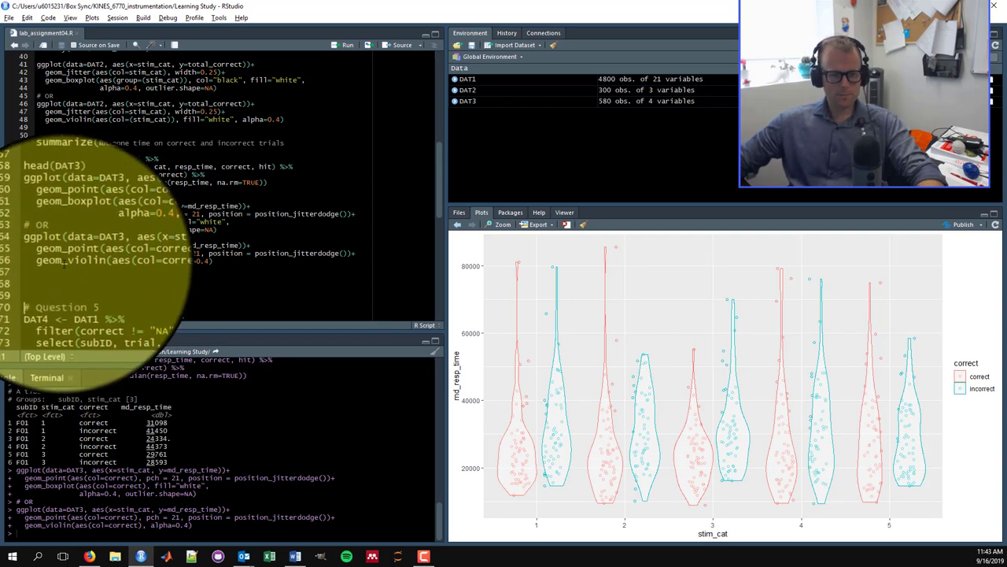
pyautogui.scroll(1, 65, 265)
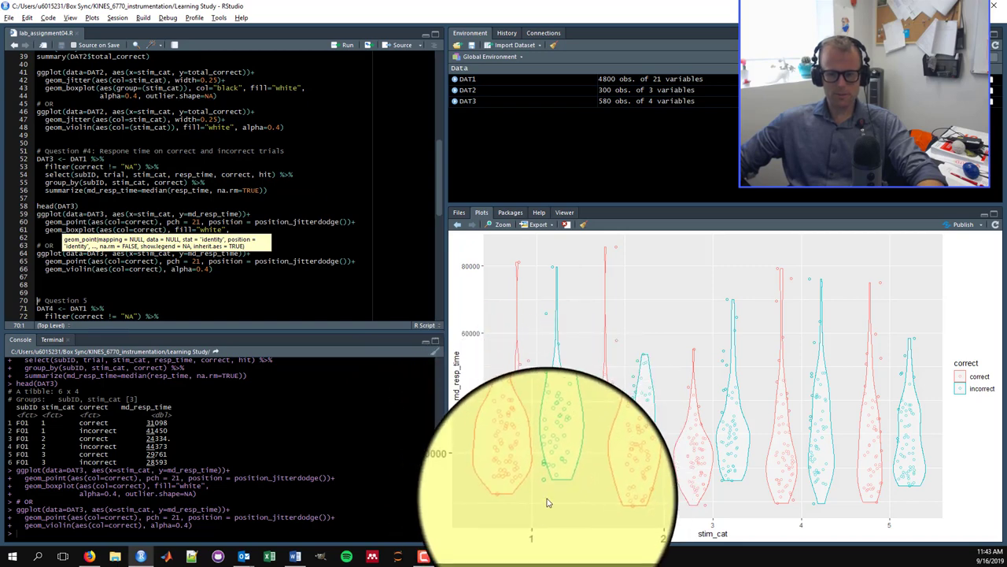
pyautogui.click(322, 260)
# Step: Copy the response-time violin plot to the clipboard as a 1056 by 593 bitmap
pyautogui.click(538, 224)
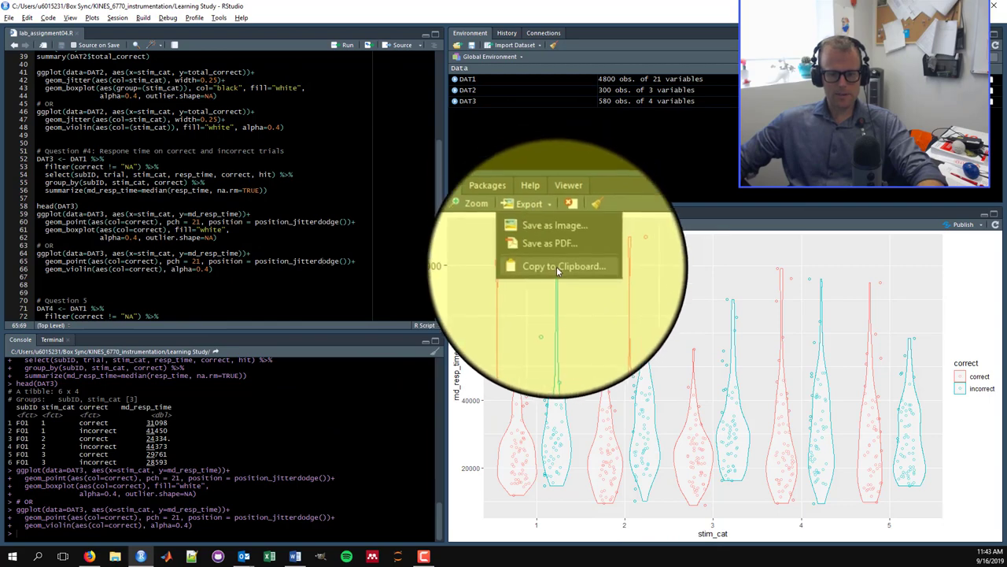
pyautogui.click(556, 266)
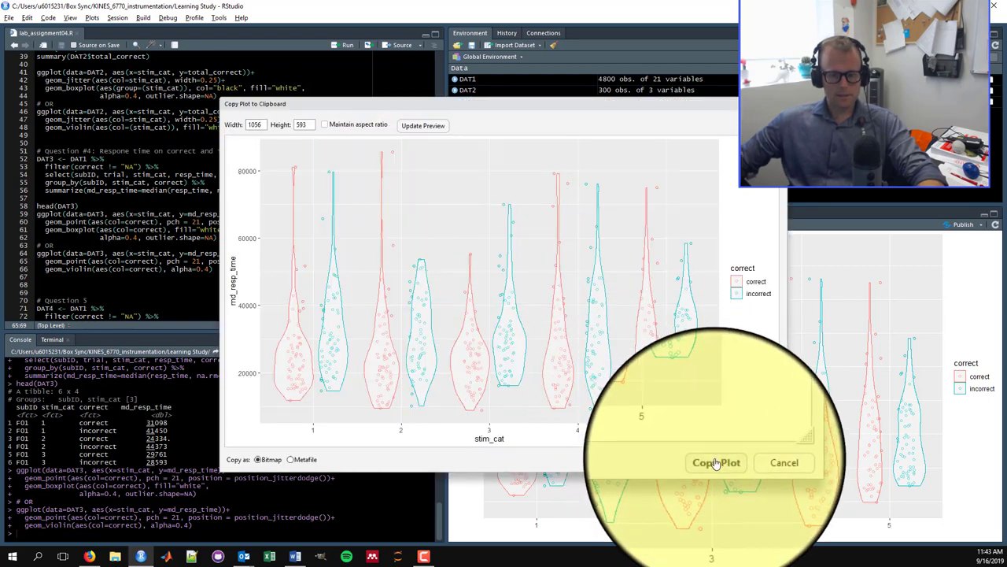
pyautogui.click(715, 463)
# Step: Switch to the Word assignment and paste the response-time violin plot on a new line below question 4
pyautogui.hotkey('alt', 'Tab')
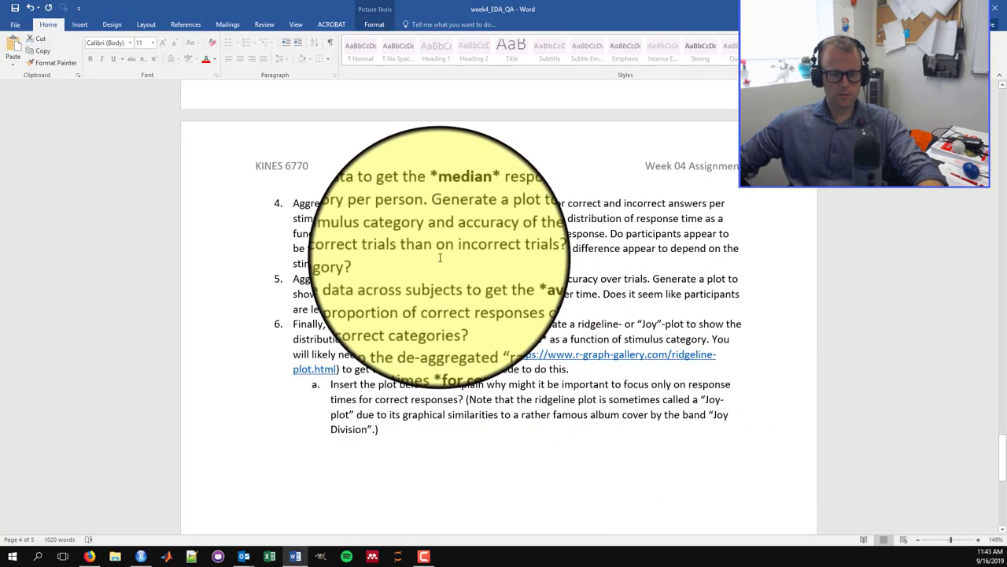
pyautogui.click(443, 272)
pyautogui.press('Return')
pyautogui.press('Return')
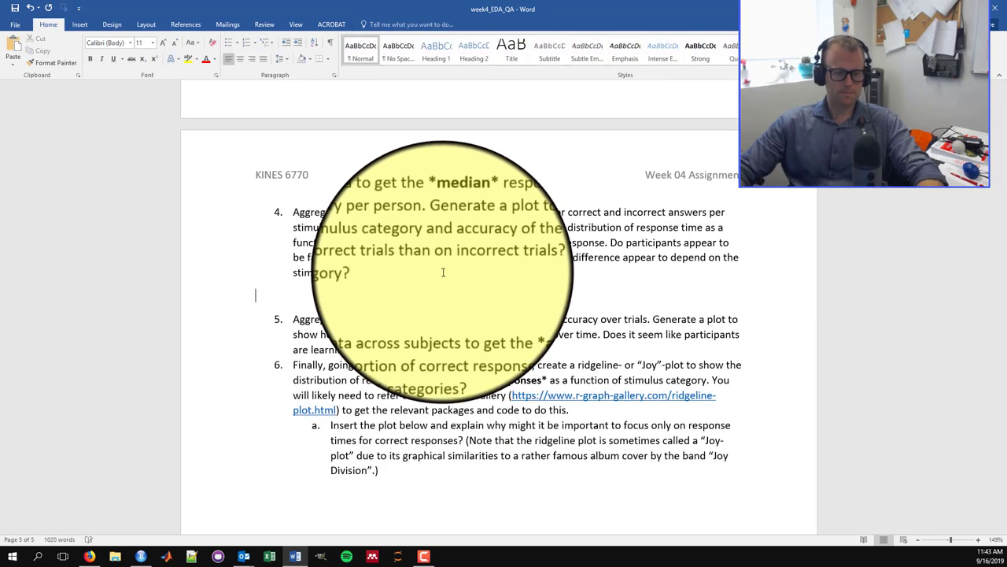
pyautogui.hotkey('ctrl', 'v')
pyautogui.scroll(-3, 449, 275)
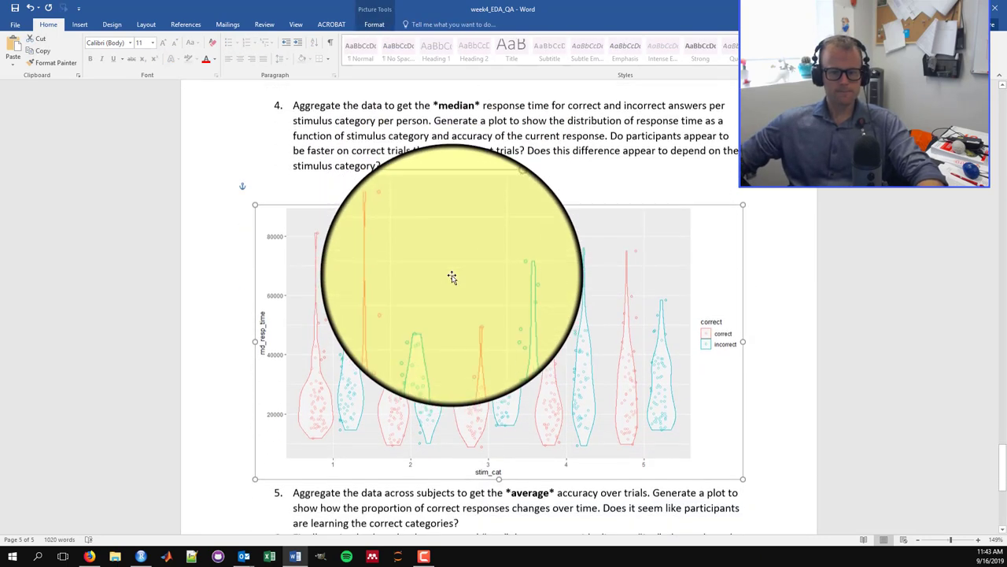
# Step: Read question 5 on average accuracy over trials and how the proportion of correct responses changes over time
pyautogui.scroll(-3, 451, 277)
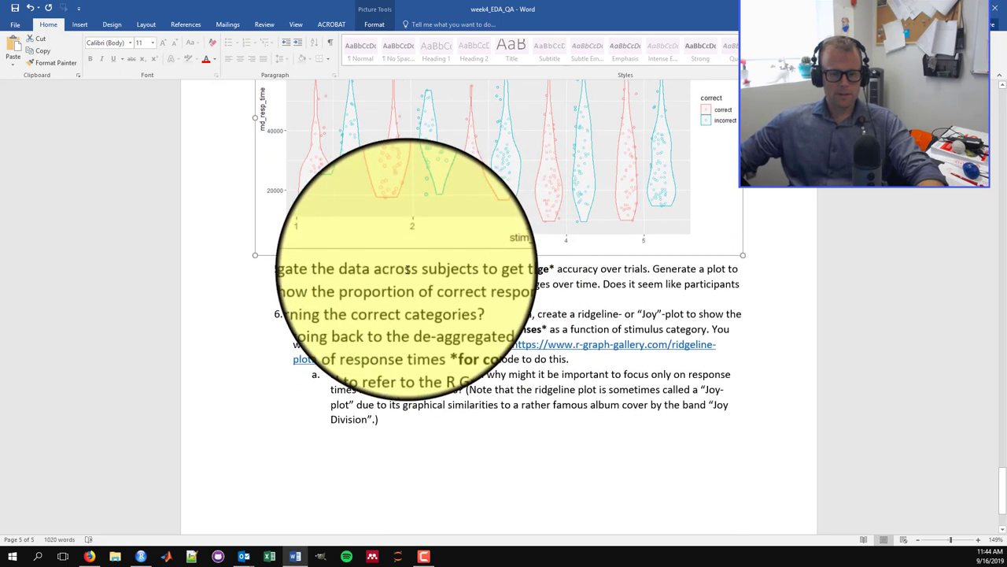
pyautogui.click(408, 269)
pyautogui.scroll(-1, 441, 268)
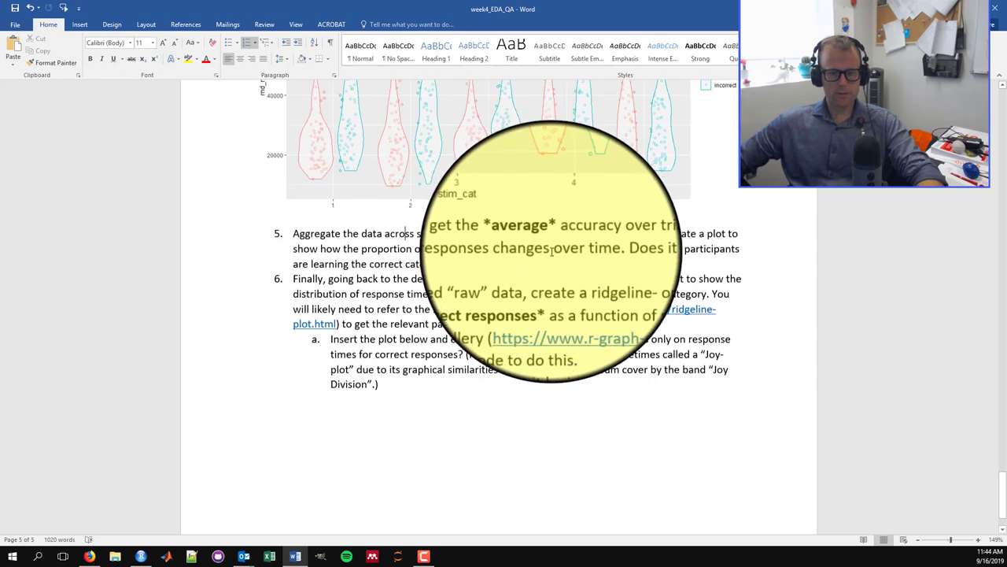
pyautogui.scroll(-1, 622, 246)
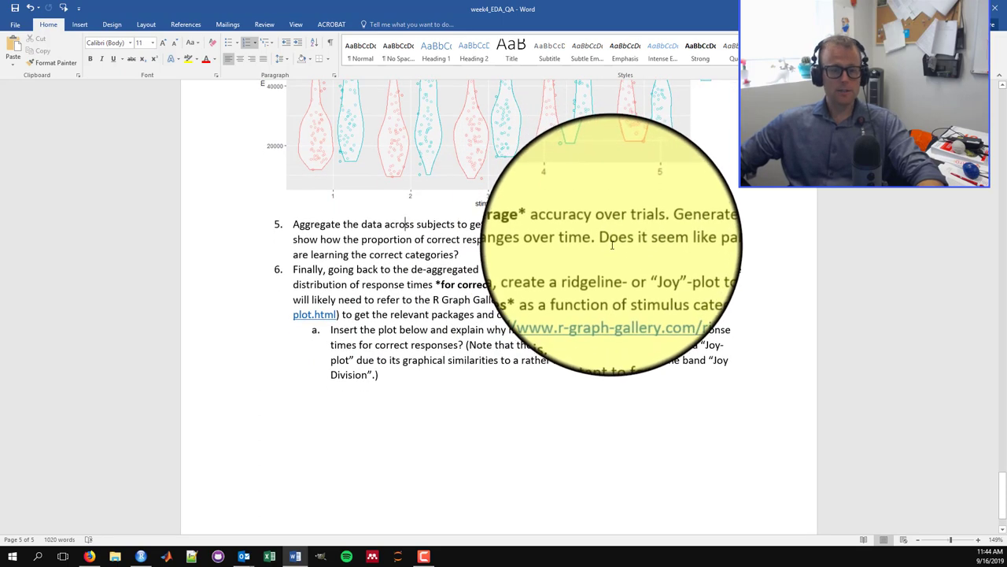
pyautogui.scroll(-2, 612, 244)
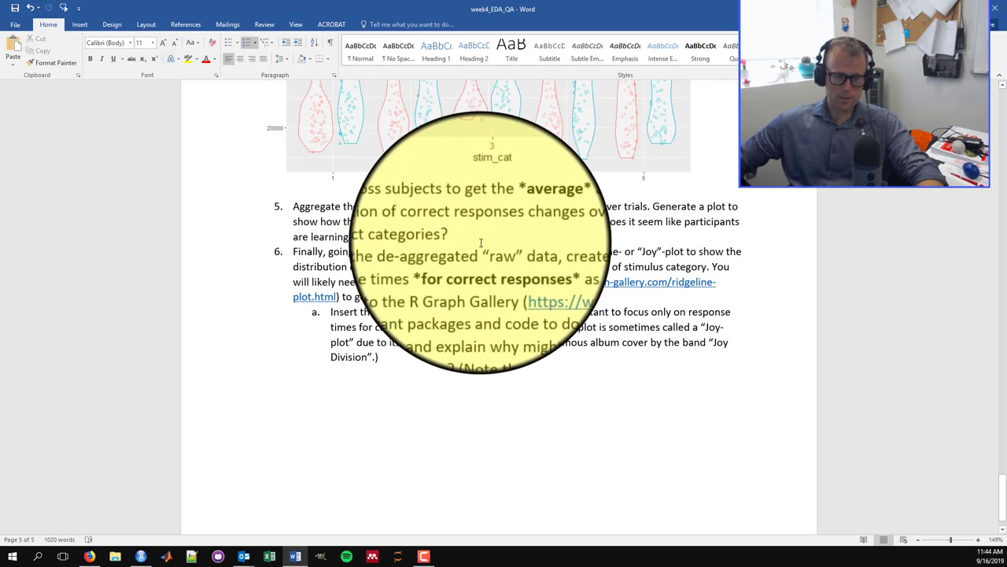
# Step: Switch to RStudio and look over the Question 5 code block that builds DAT4 from DAT1
pyautogui.click(141, 556)
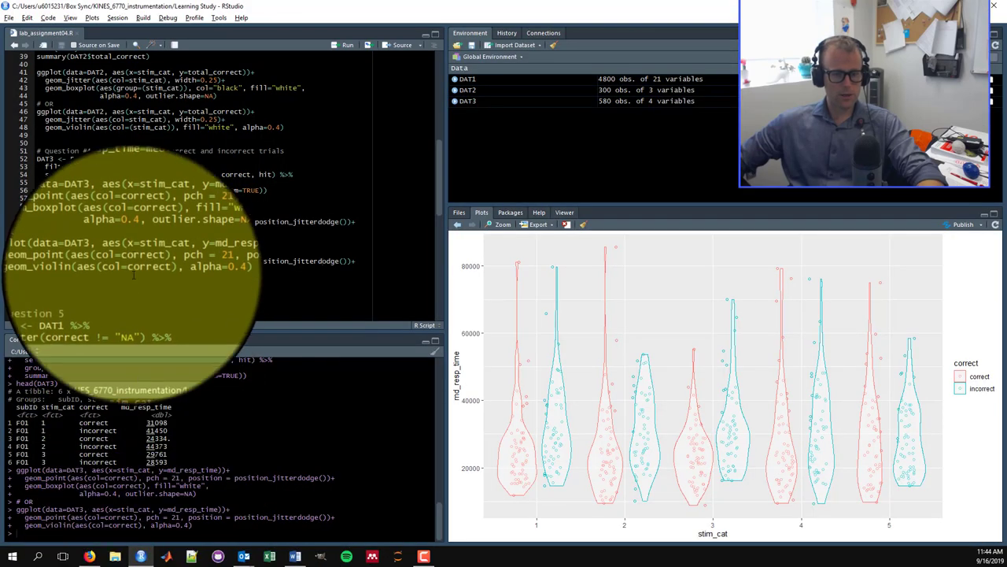
pyautogui.scroll(-4, 134, 275)
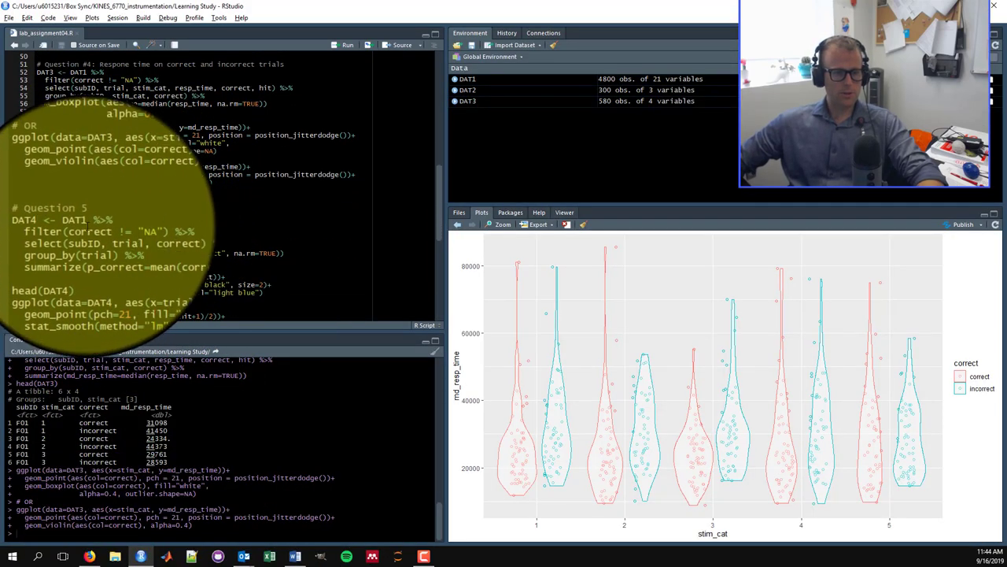
pyautogui.scroll(-1, 88, 226)
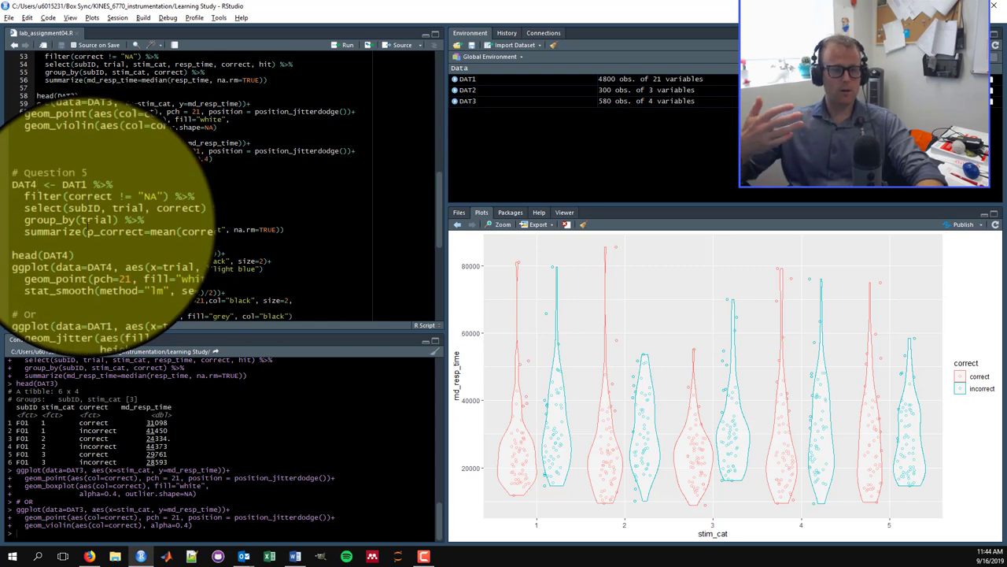
pyautogui.scroll(1, 88, 226)
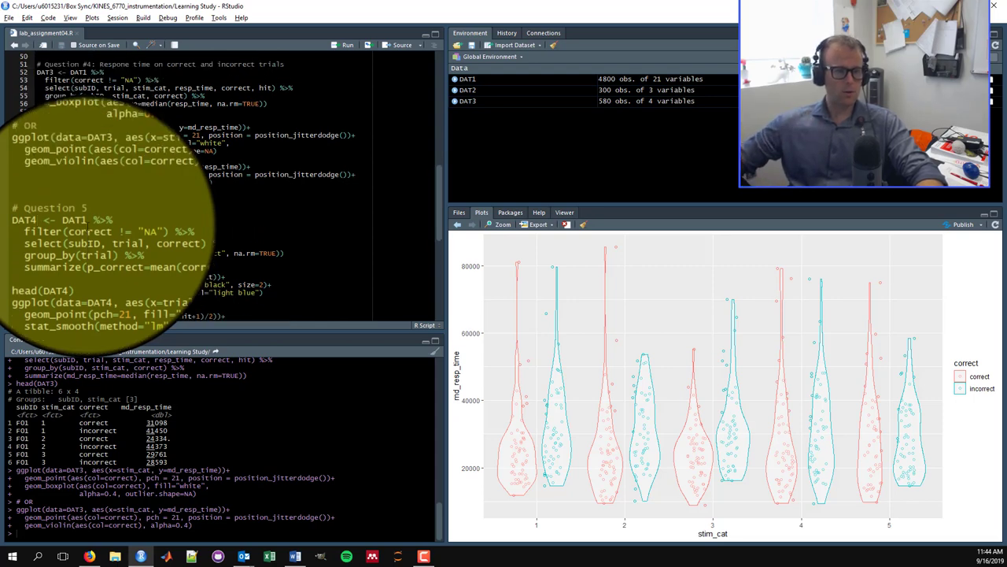
pyautogui.scroll(-1, 87, 226)
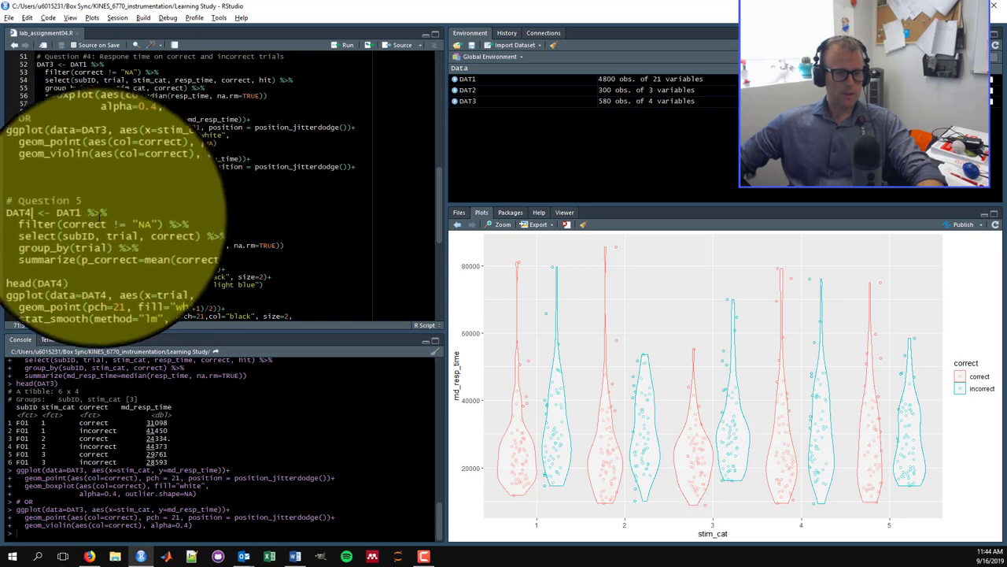
pyautogui.scroll(-1, 90, 223)
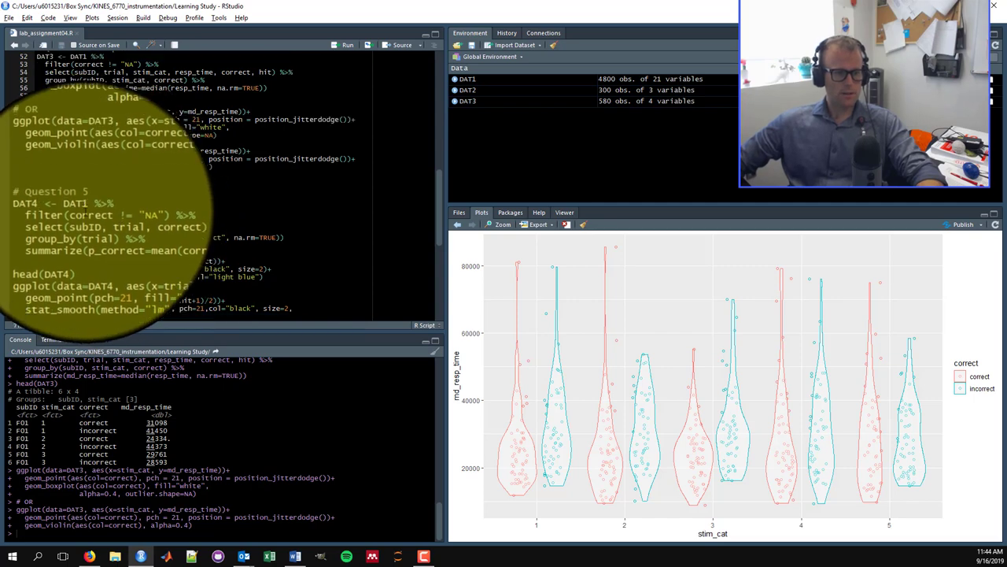
pyautogui.scroll(-1, 84, 213)
pyautogui.click(54, 197)
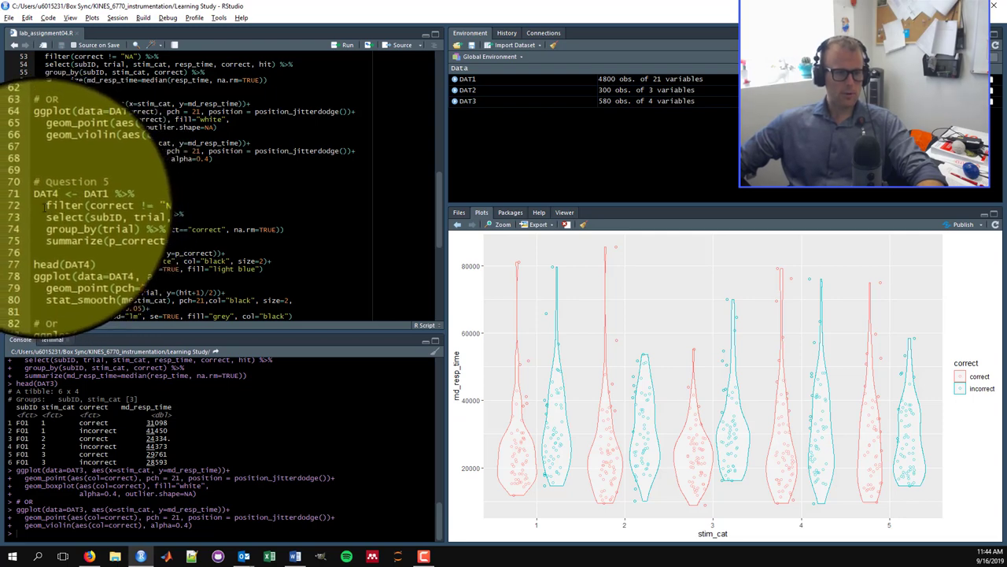
# Step: Examine the DAT4 pipeline's filter, select, group_by(trial) and summarize lines, including the mean of correct=="correct"
pyautogui.moveTo(47, 206); pyautogui.dragTo(144, 209)
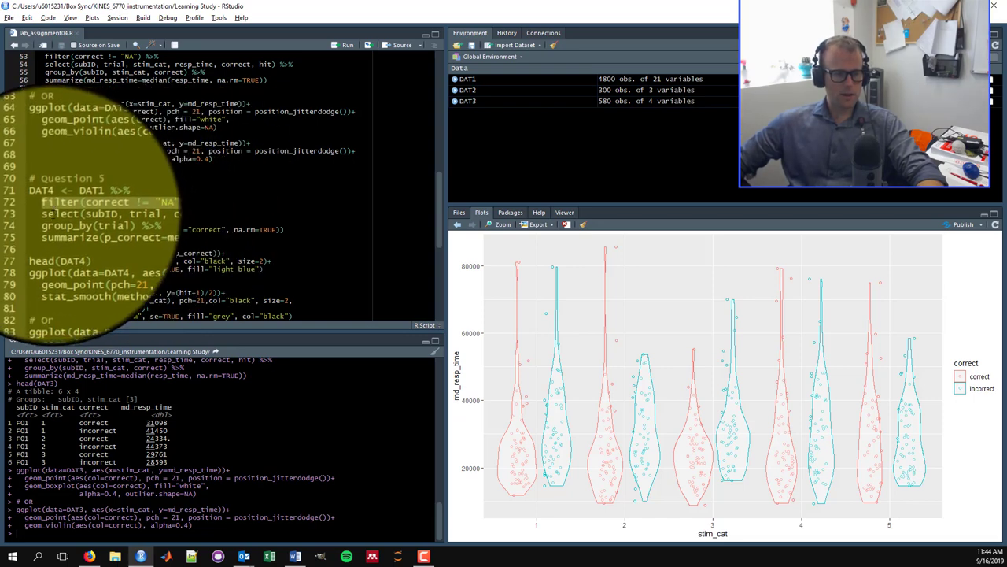
pyautogui.doubleClick(56, 214)
pyautogui.scroll(1, 110, 219)
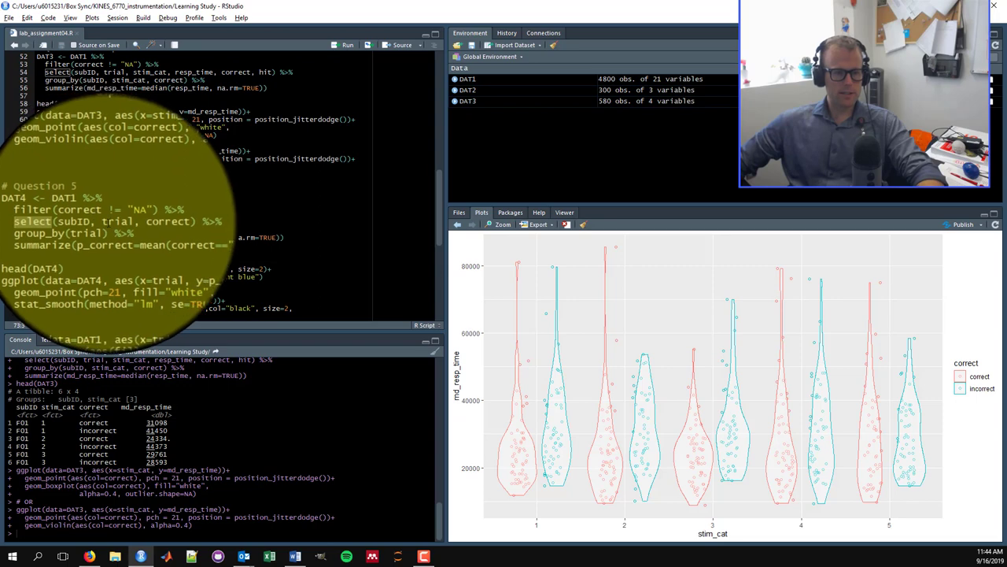
pyautogui.doubleClick(141, 222)
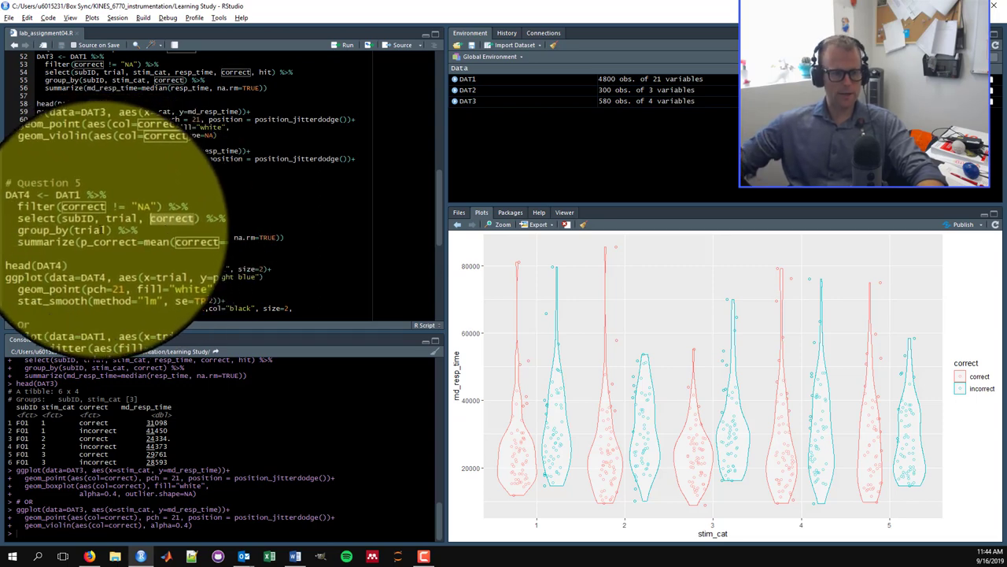
pyautogui.click(79, 230)
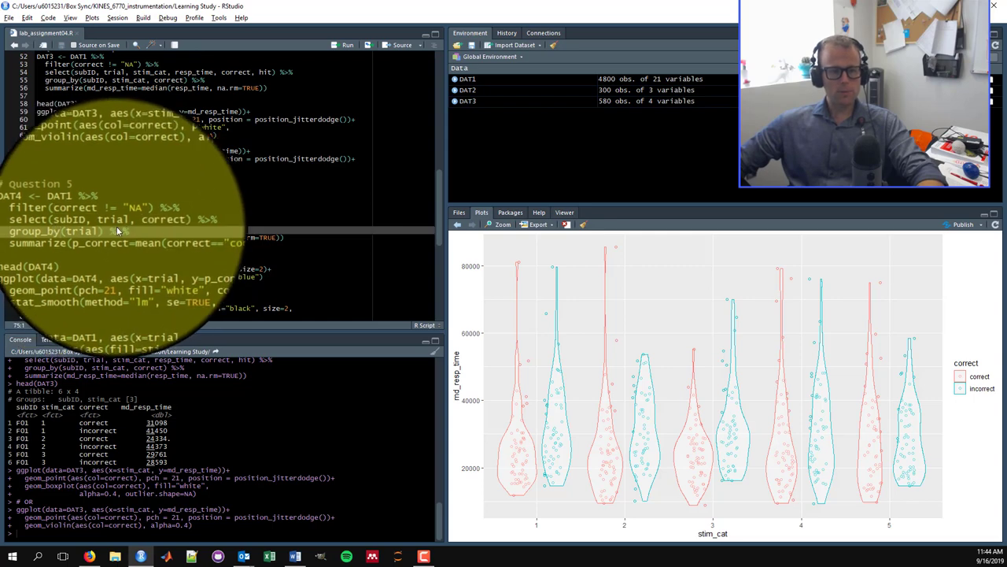
pyautogui.tripleClick(45, 233)
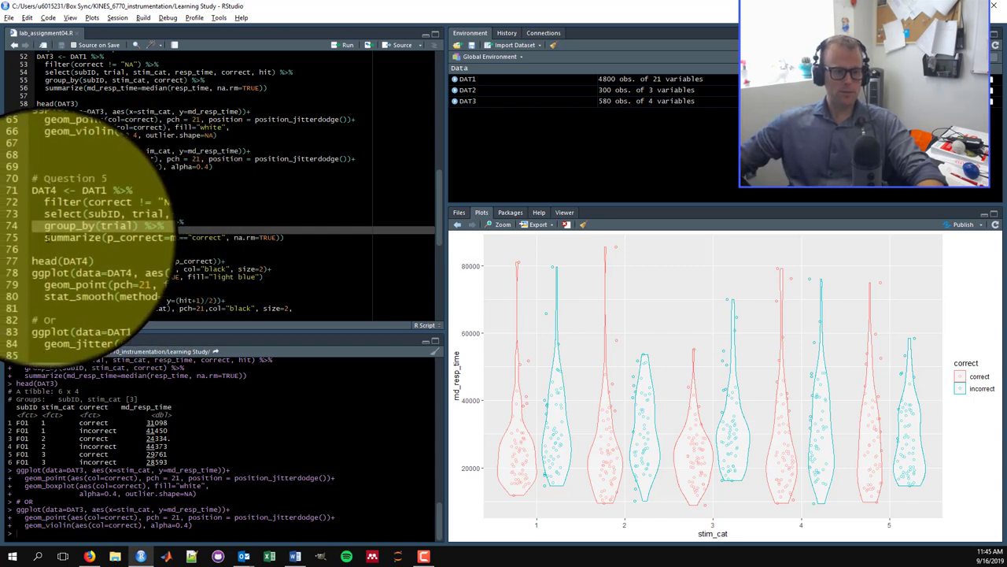
pyautogui.click(45, 237)
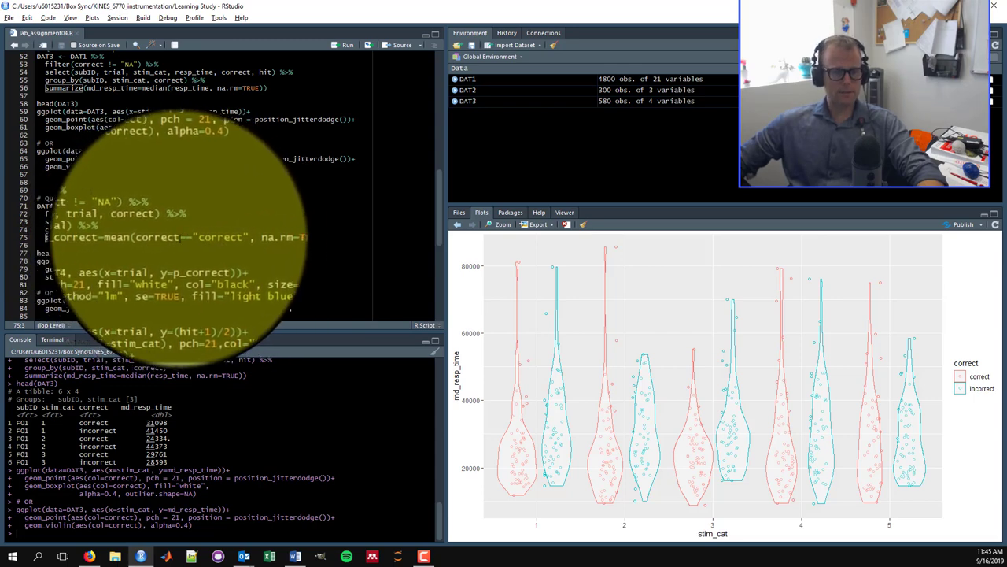
pyautogui.click(177, 236)
pyautogui.moveTo(178, 238); pyautogui.dragTo(223, 240)
pyautogui.press('BackSpace')
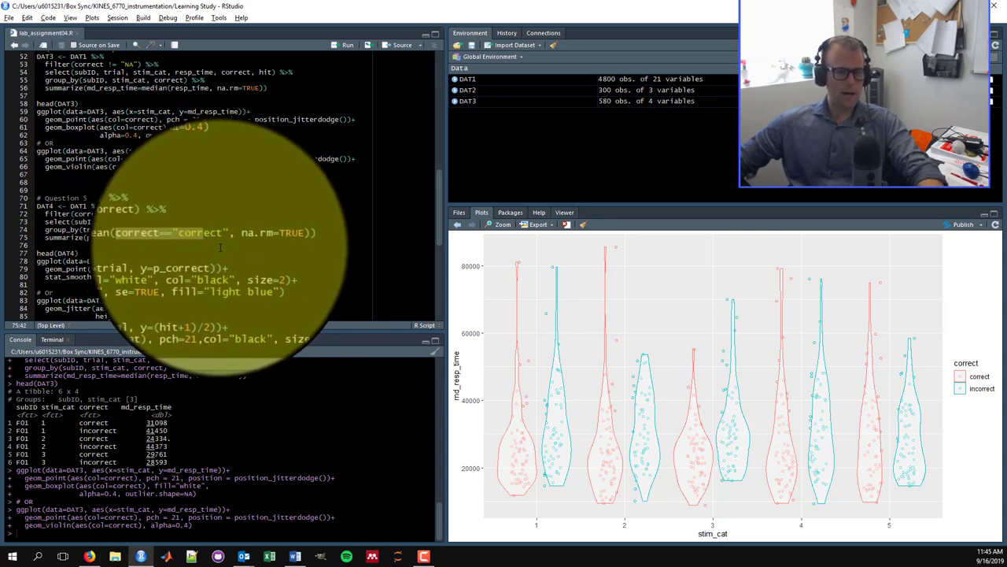
pyautogui.press('Right')
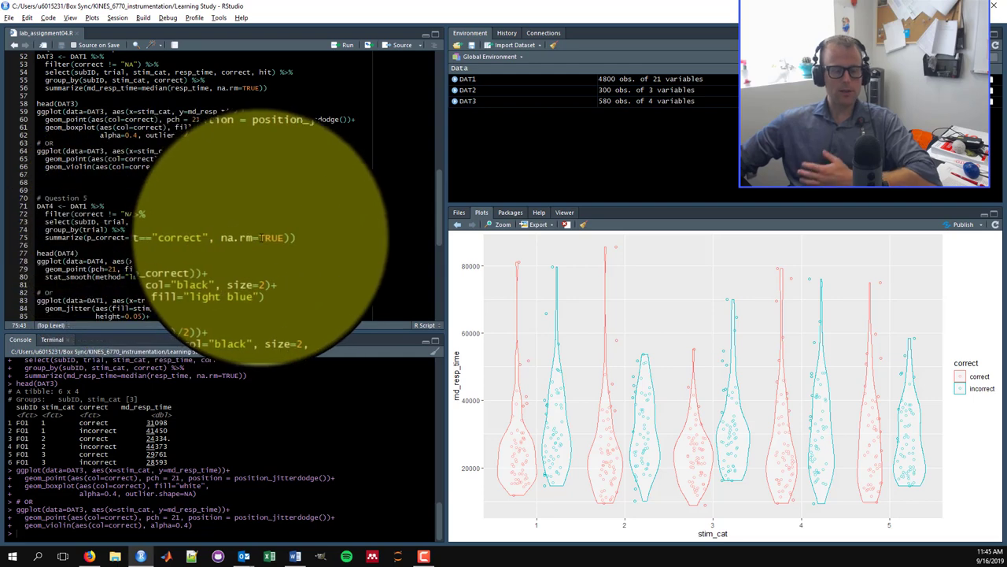
# Step: Run the Question 5 code to create DAT4, print its head, and plot p_correct by trial with a linear fit
pyautogui.click(76, 205)
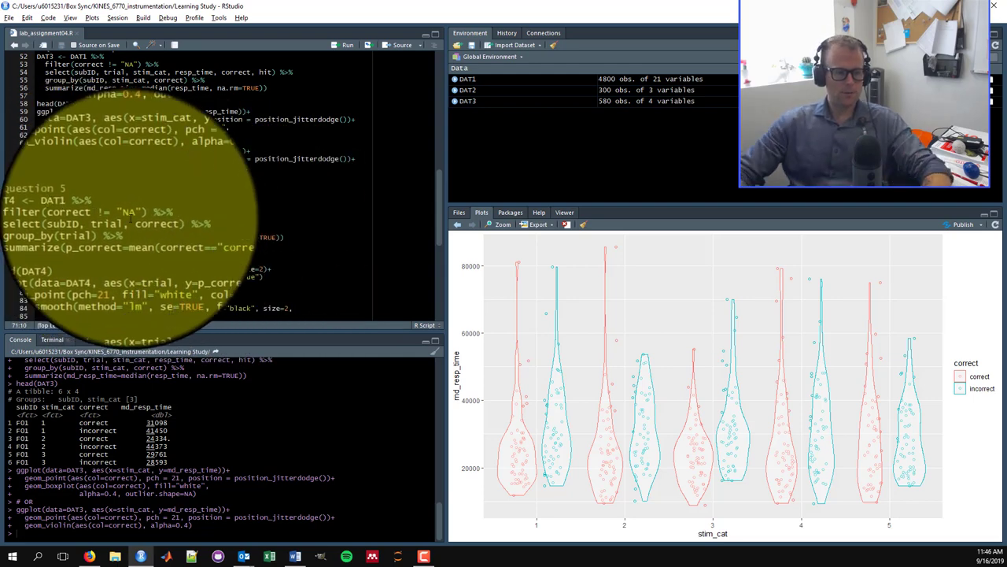
pyautogui.hotkey('ctrl', 'Return')
pyautogui.hotkey('ctrl', 'Return')
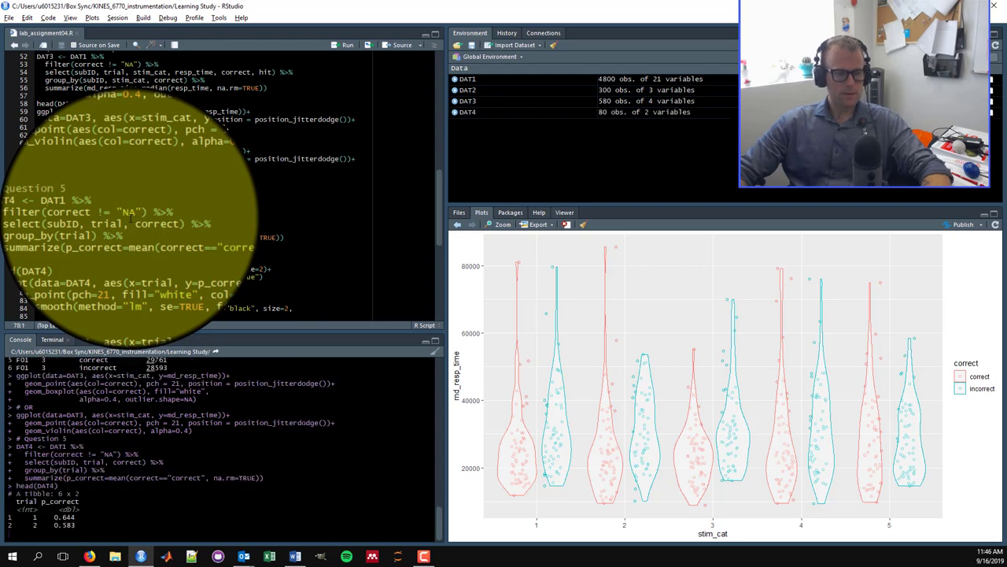
pyautogui.hotkey('ctrl', 'Return')
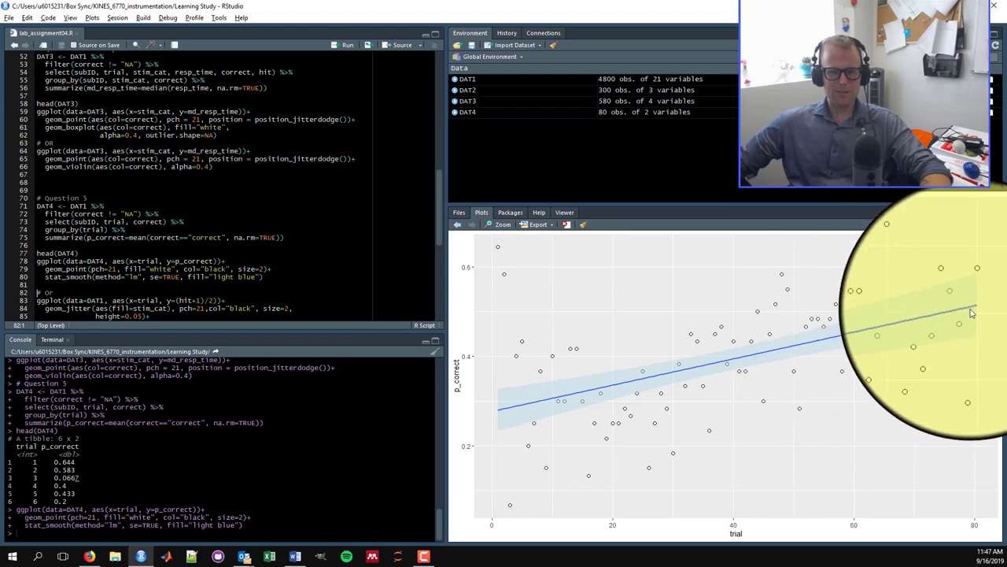
# Step: Copy the p_correct plot as a 1056 by 593 bitmap and paste it on a new line below question 5 in Word
pyautogui.click(538, 224)
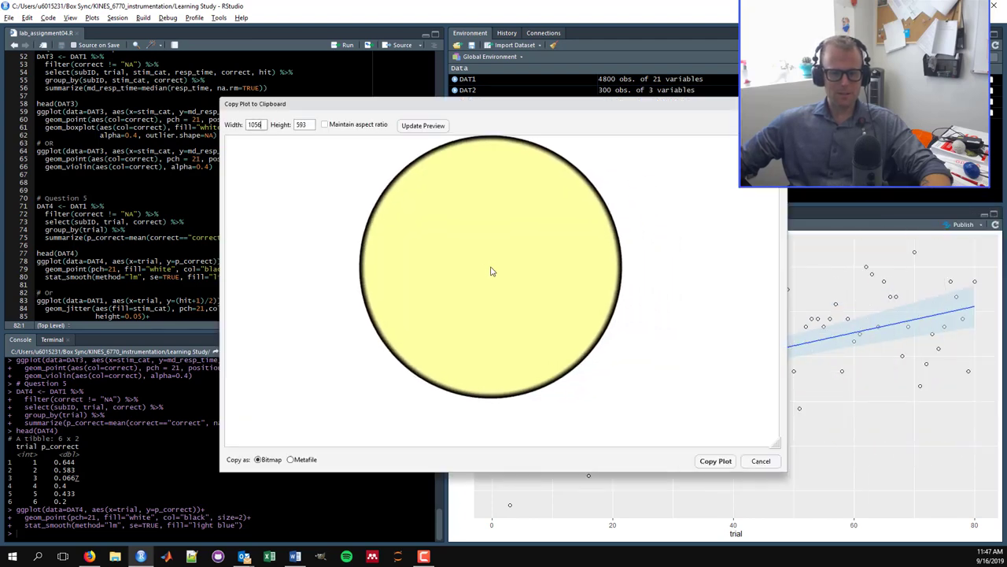
pyautogui.click(709, 477)
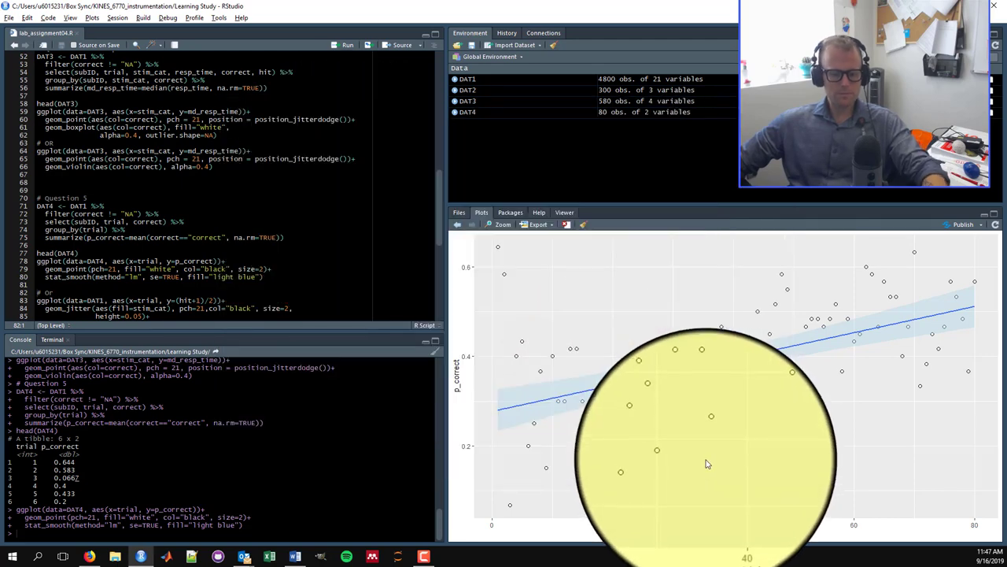
pyautogui.hotkey('alt', 'Tab')
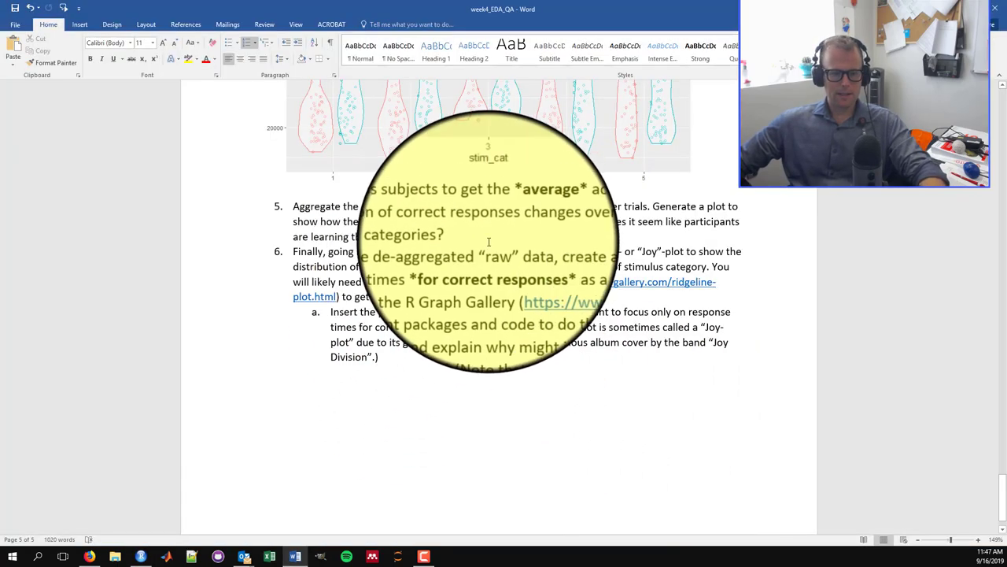
pyautogui.click(490, 239)
pyautogui.press('Return')
pyautogui.press('Return')
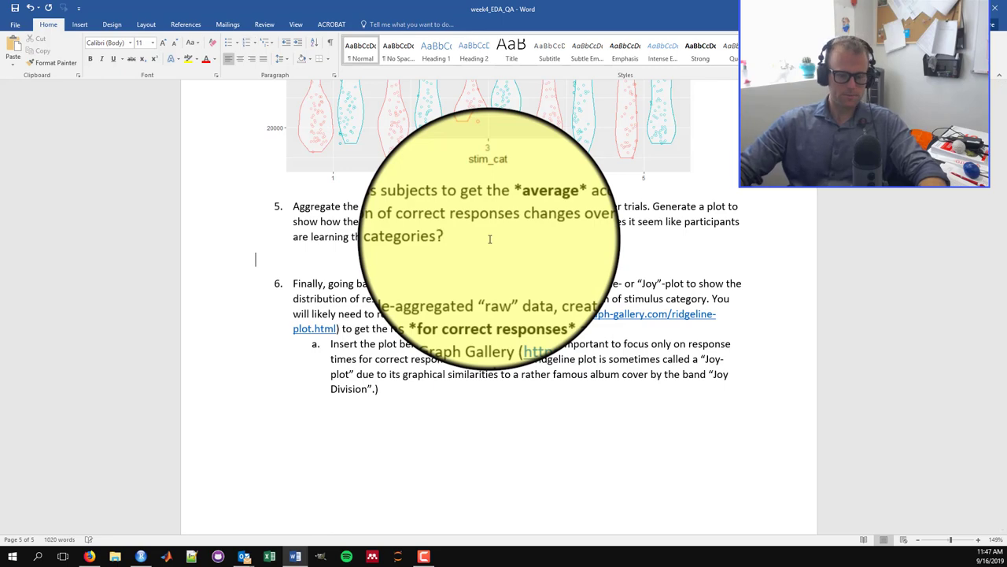
pyautogui.hotkey('ctrl', 'v')
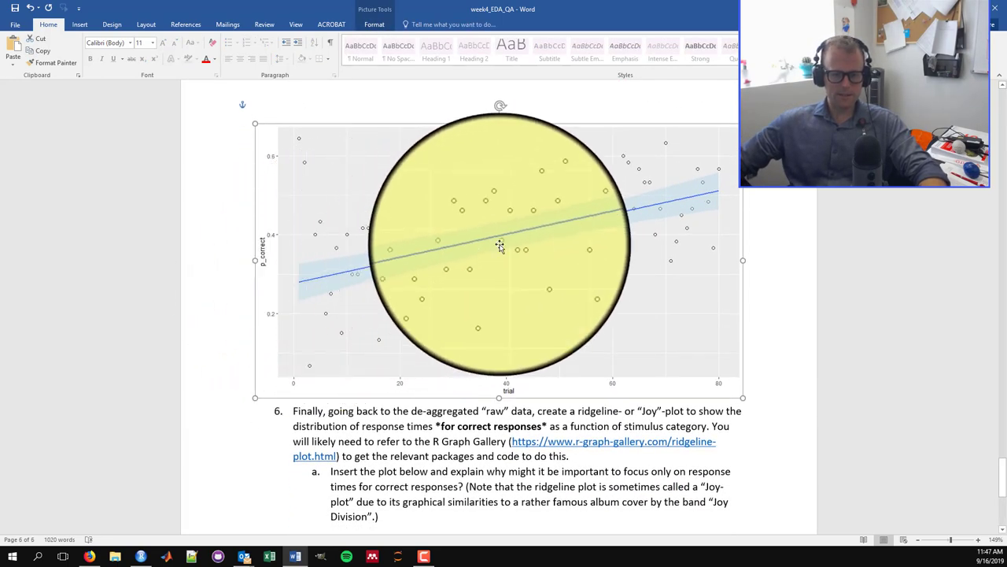
pyautogui.scroll(-2, 675, 229)
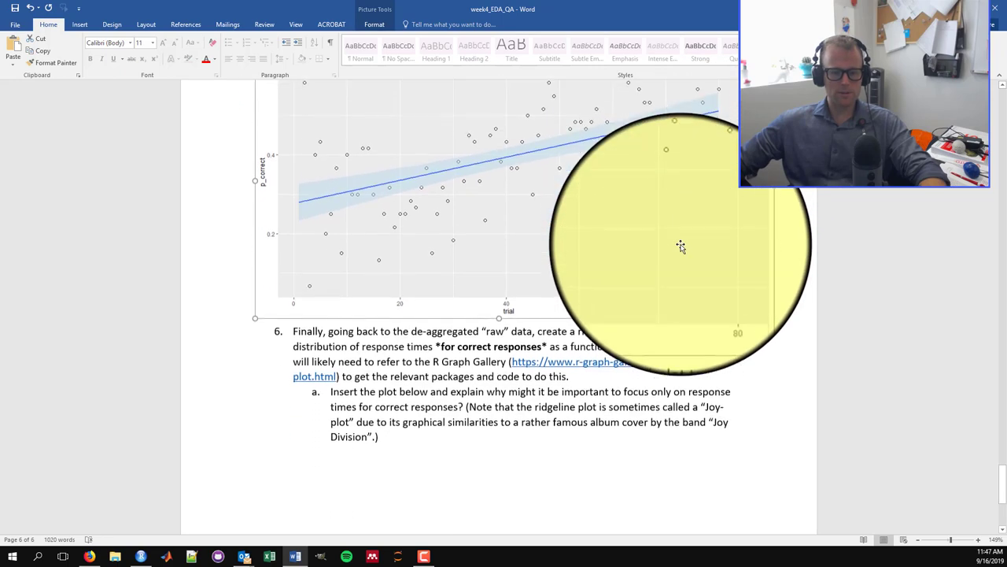
pyautogui.scroll(-1, 681, 247)
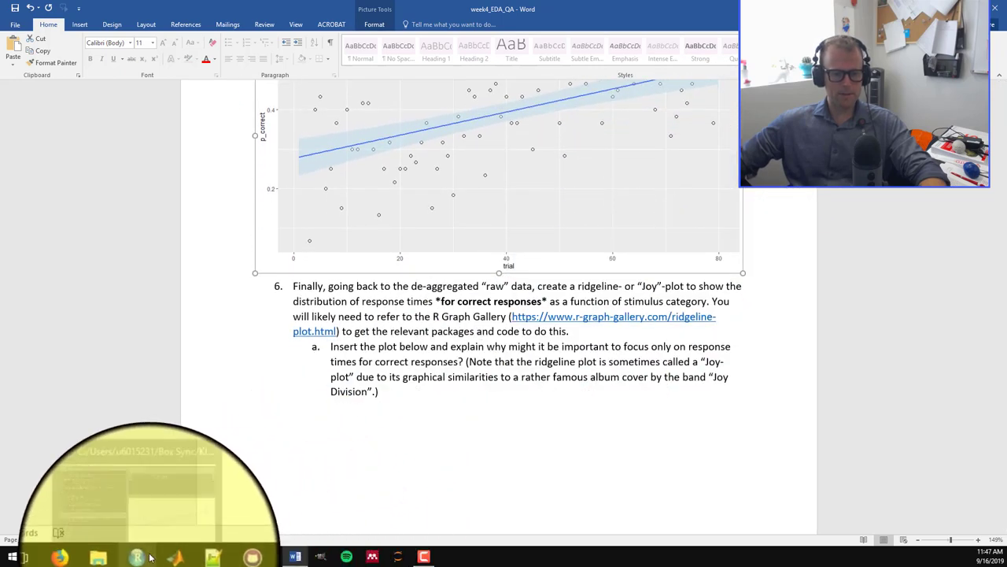
# Step: Switch to RStudio and run the alternative DAT1 plot of (hit+1)/2 by trial with jittered points filled by stim_cat
pyautogui.click(151, 557)
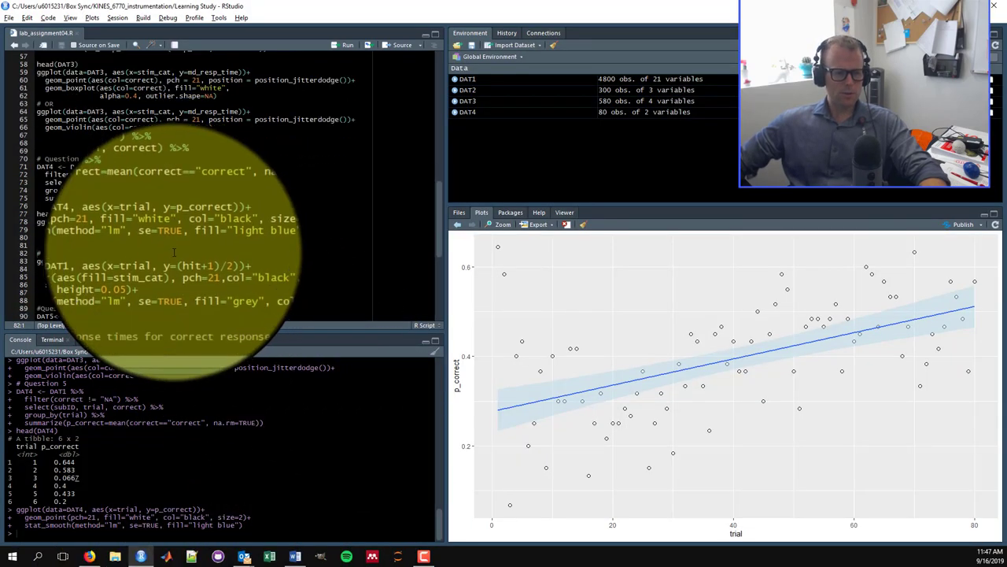
pyautogui.scroll(-2, 174, 251)
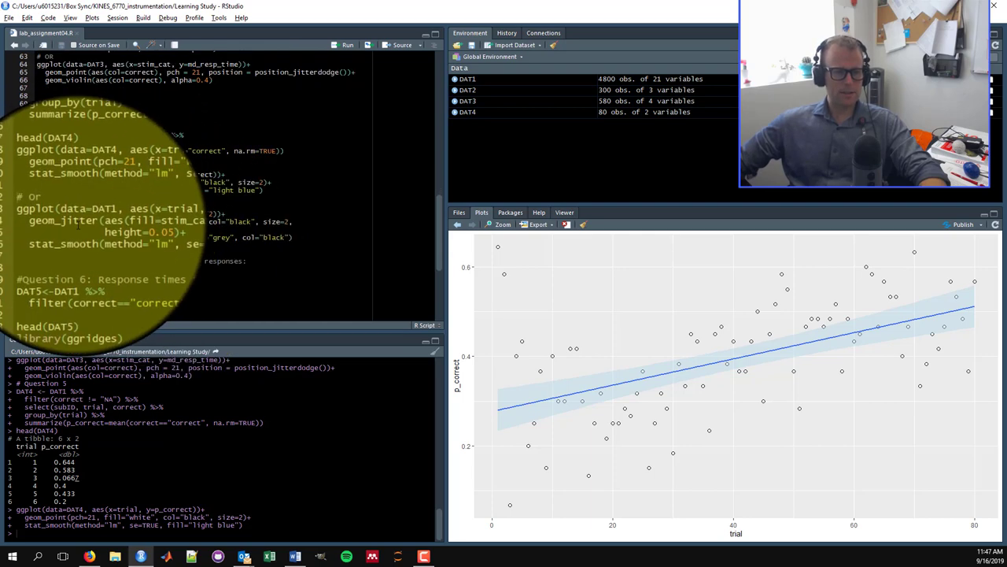
pyautogui.scroll(-1, 77, 223)
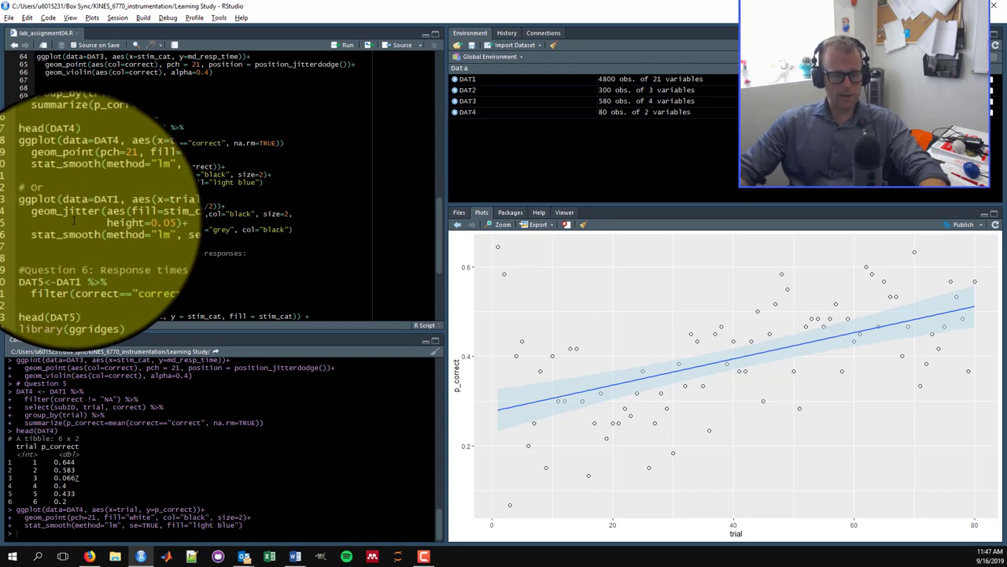
pyautogui.hotkey('ctrl', 'Return')
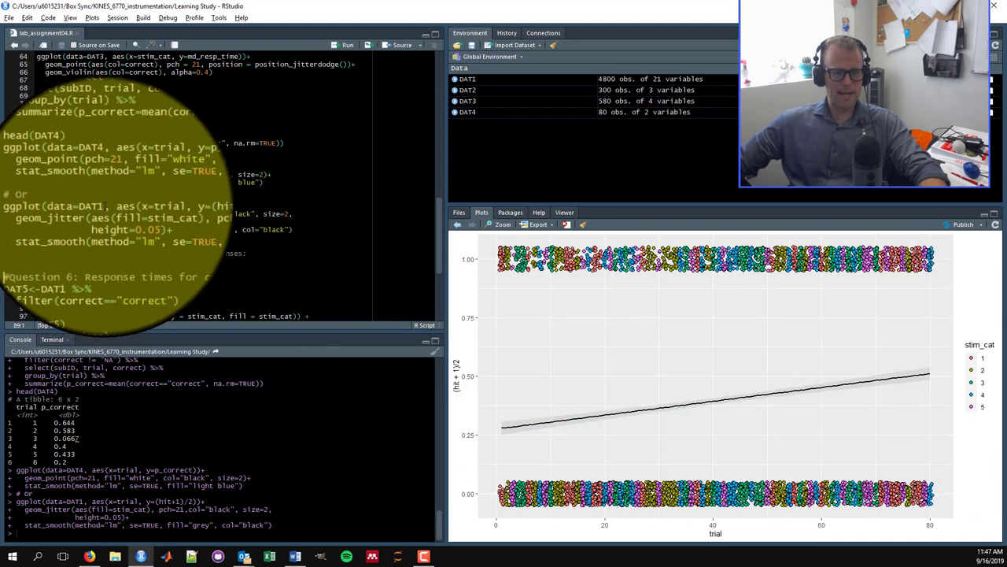
# Step: Compare the raw-data jitter plot with the aggregated p_correct plot in the plot history
pyautogui.scroll(-1, 78, 177)
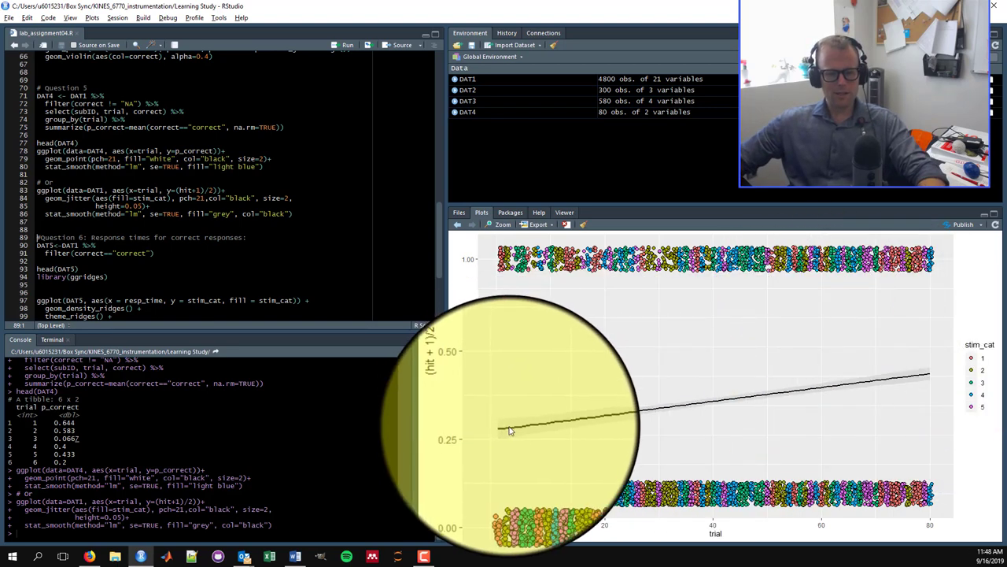
pyautogui.click(457, 225)
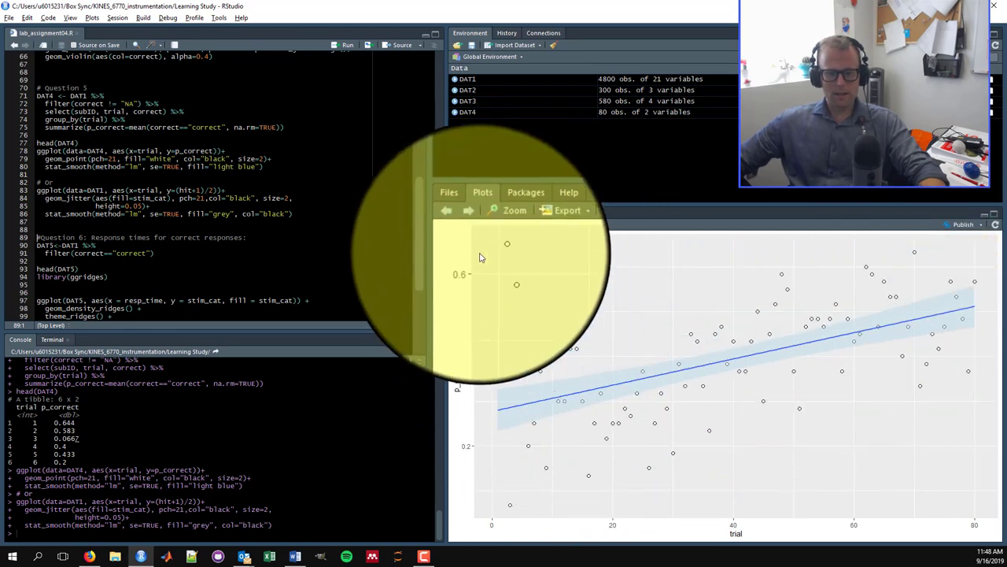
pyautogui.click(472, 226)
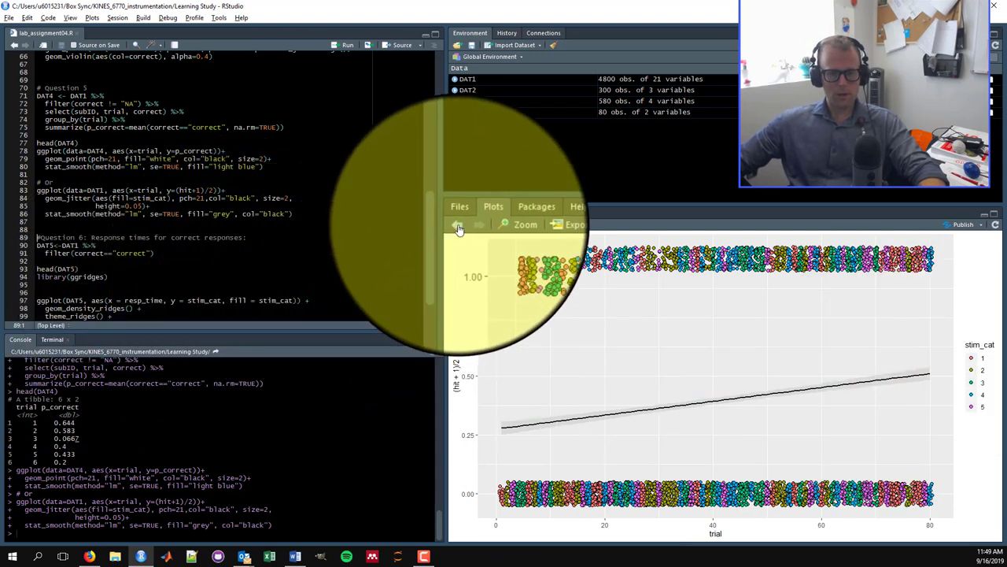
pyautogui.click(459, 228)
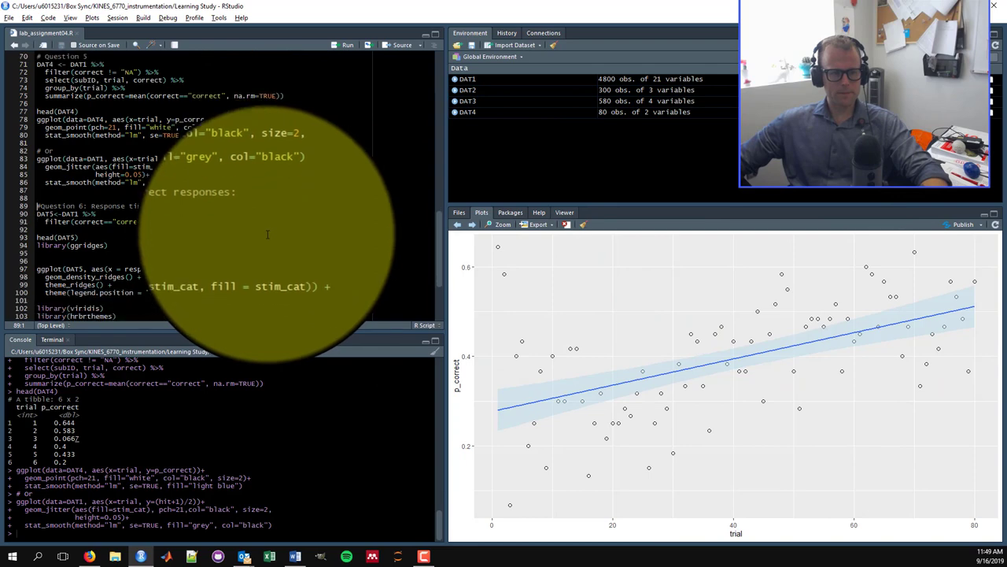
# Step: Look over the Question 6 code, then switch to Word and read question 6 on the ridgeline plot of correct response times
pyautogui.scroll(-3, 265, 233)
pyautogui.click(296, 556)
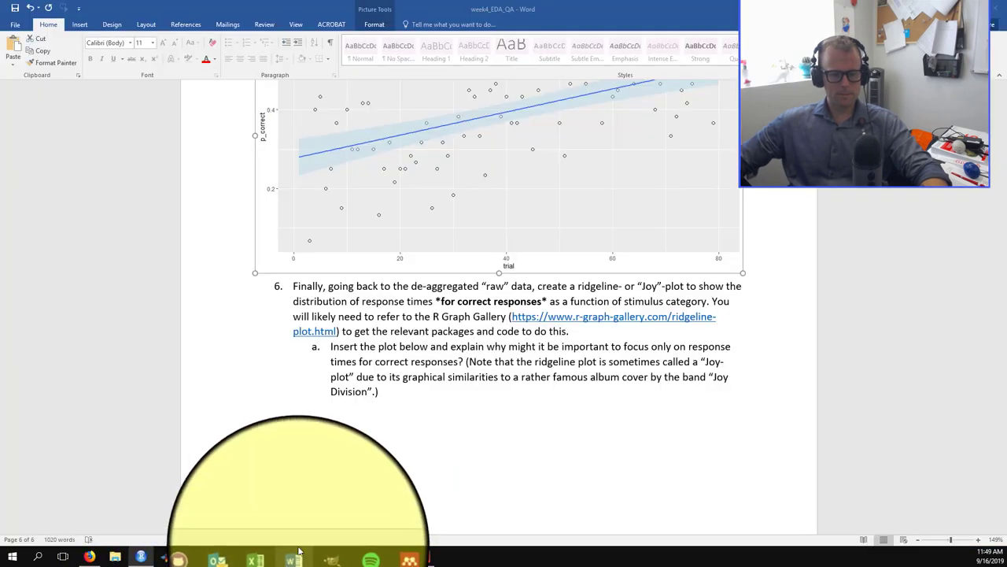
pyautogui.scroll(-1, 354, 281)
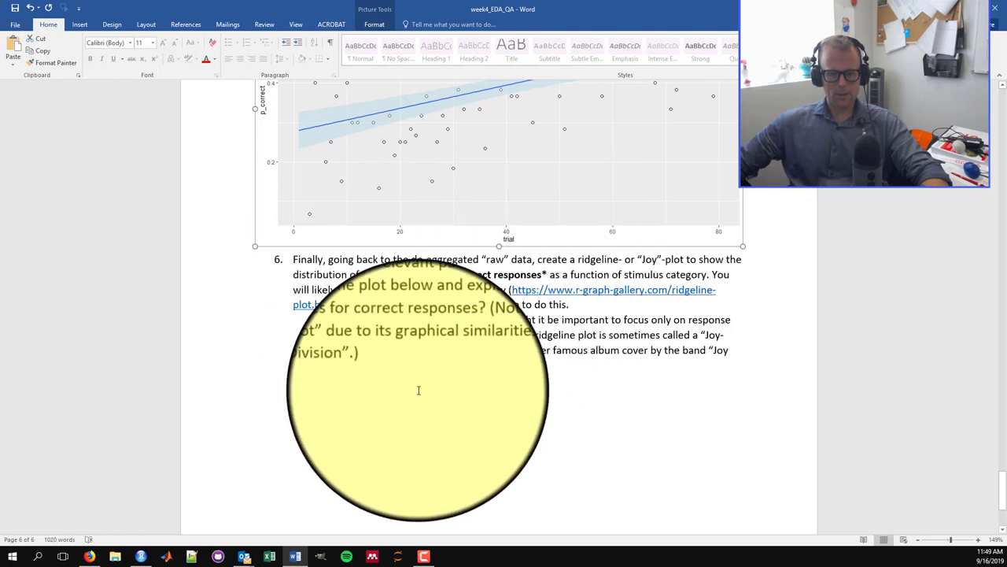
# Step: Switch to RStudio, create DAT5 by filtering DAT1 to the correct responses, and print its first rows
pyautogui.click(148, 558)
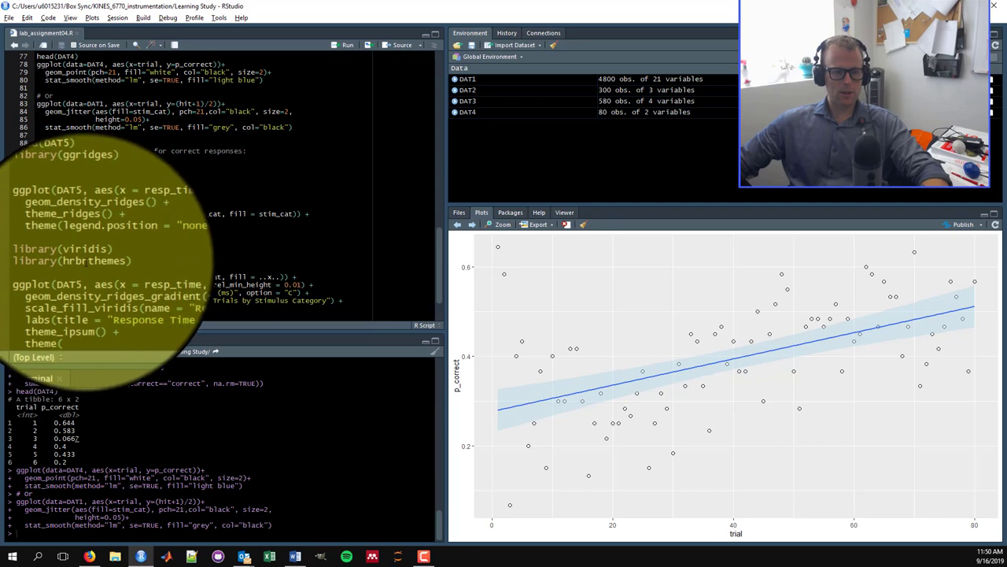
pyautogui.scroll(-1, 79, 228)
pyautogui.scroll(1, 83, 212)
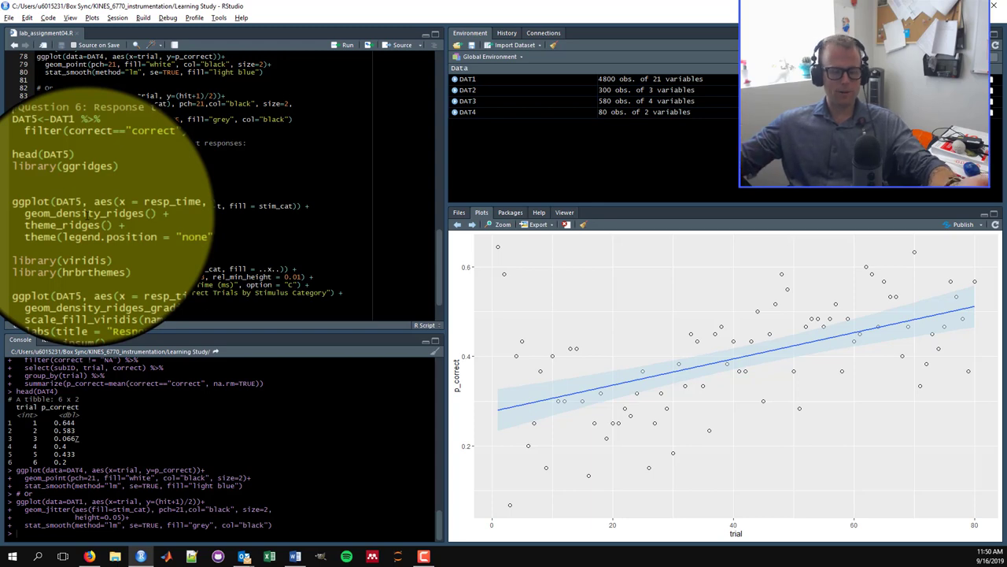
pyautogui.scroll(-1, 103, 217)
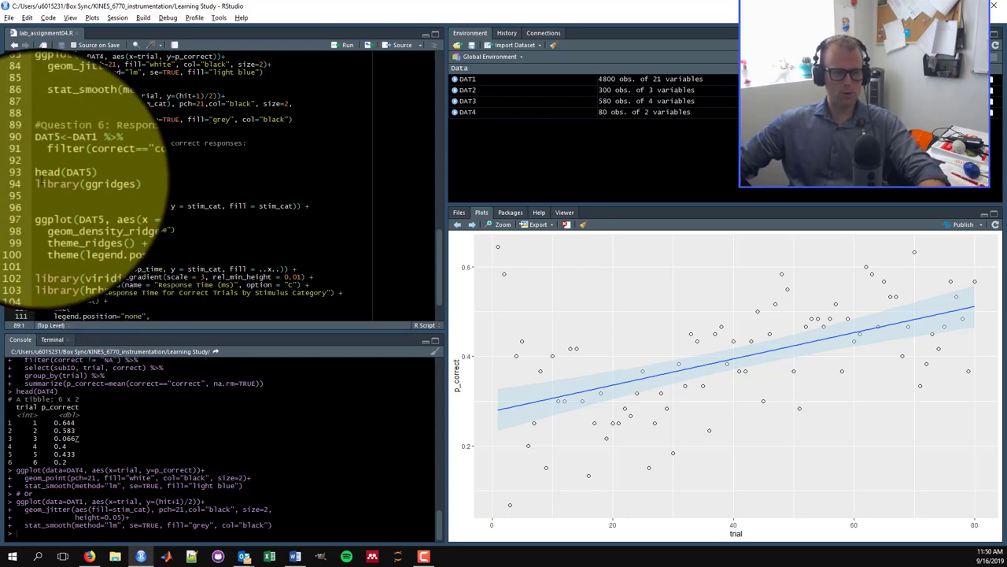
pyautogui.click(37, 119)
pyautogui.scroll(1, 71, 150)
pyautogui.click(37, 151)
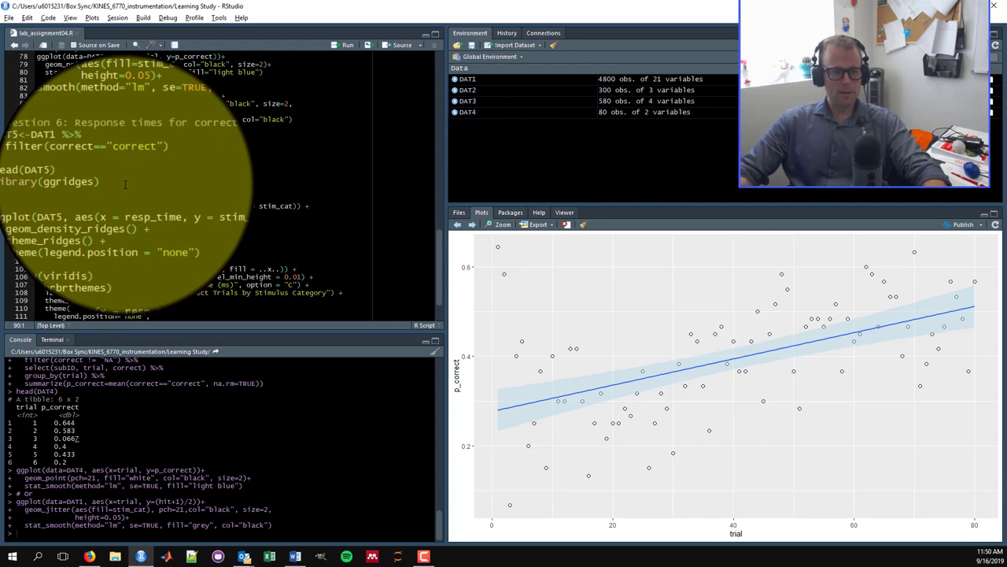
pyautogui.hotkey('alt', 'Tab')
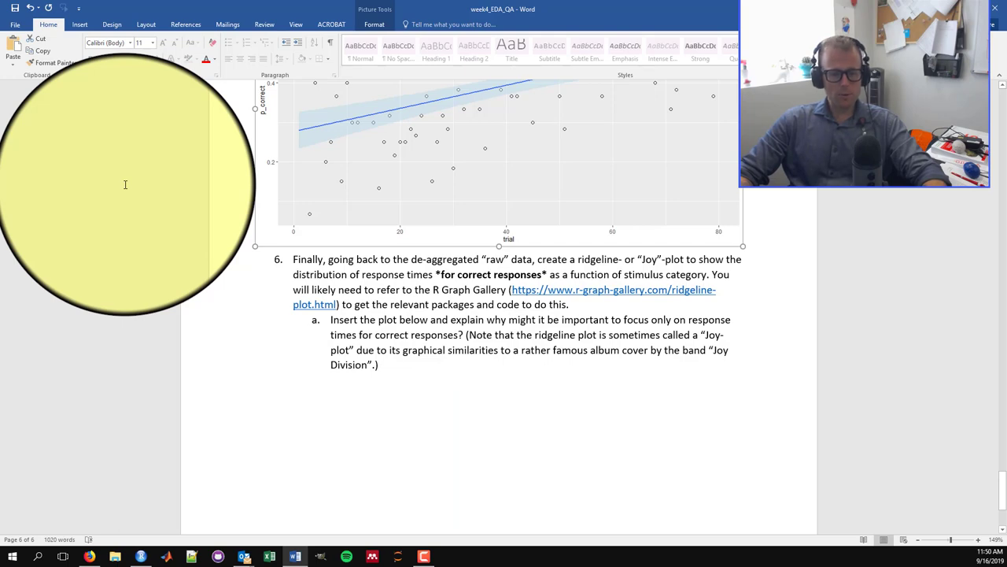
pyautogui.hotkey('alt', 'Tab')
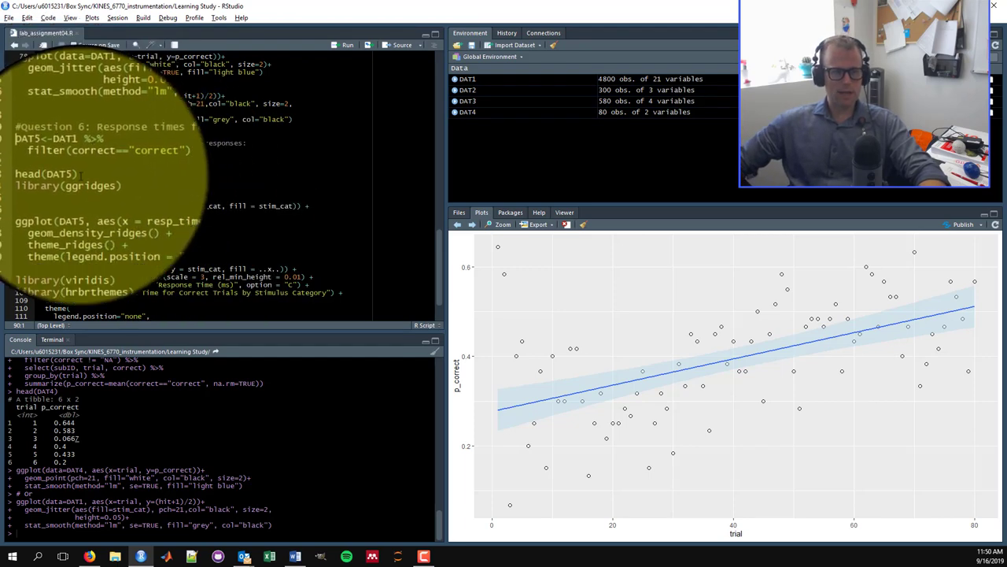
pyautogui.hotkey('ctrl', 'Return')
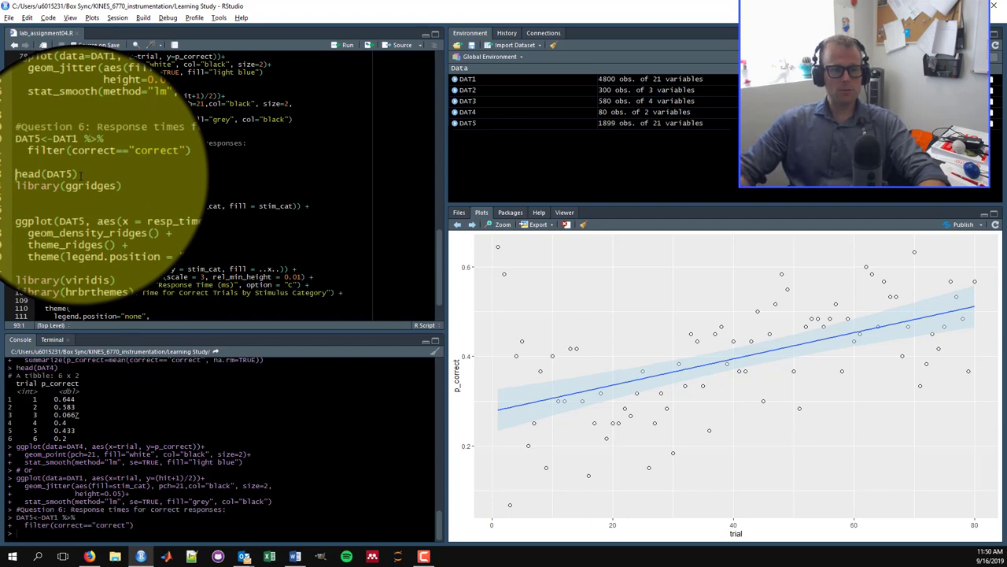
pyautogui.hotkey('ctrl', 'Return')
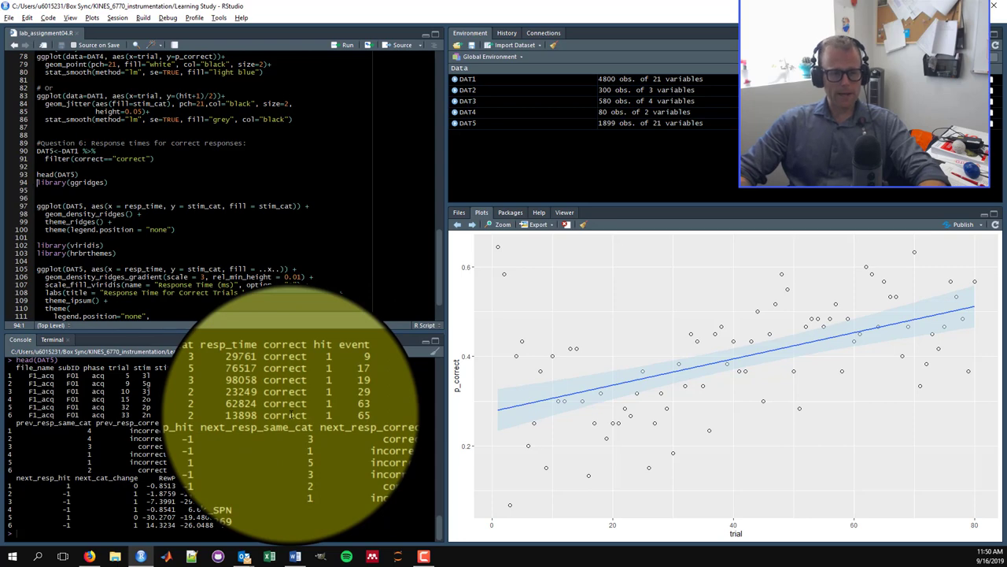
# Step: Load ggridges, run the ridgeline plot of DAT5 resp_time by stim_cat without a legend, and enlarge the plot area
pyautogui.hotkey('ctrl', 'Return')
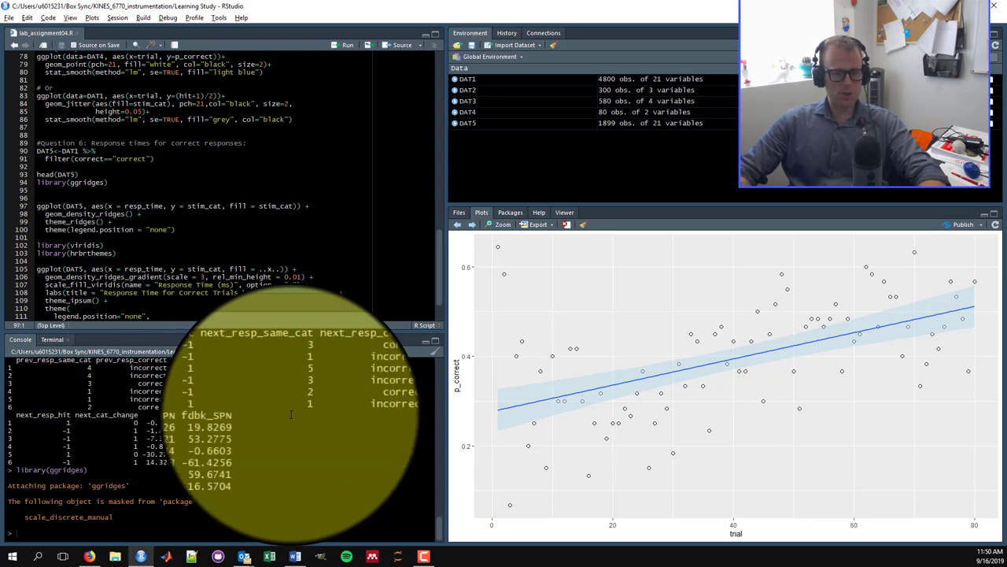
pyautogui.hotkey('ctrl', 'Return')
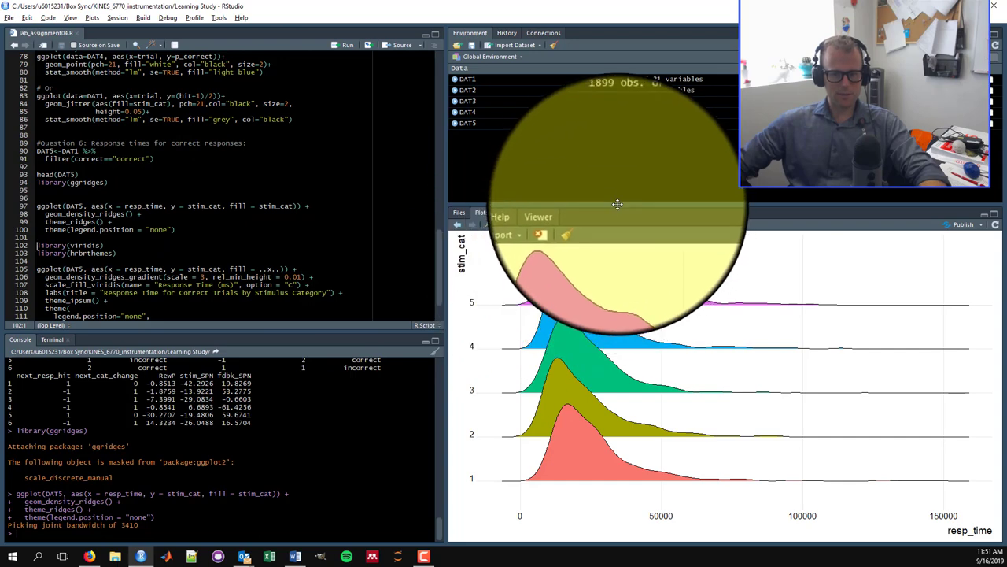
pyautogui.moveTo(618, 205); pyautogui.dragTo(615, 170)
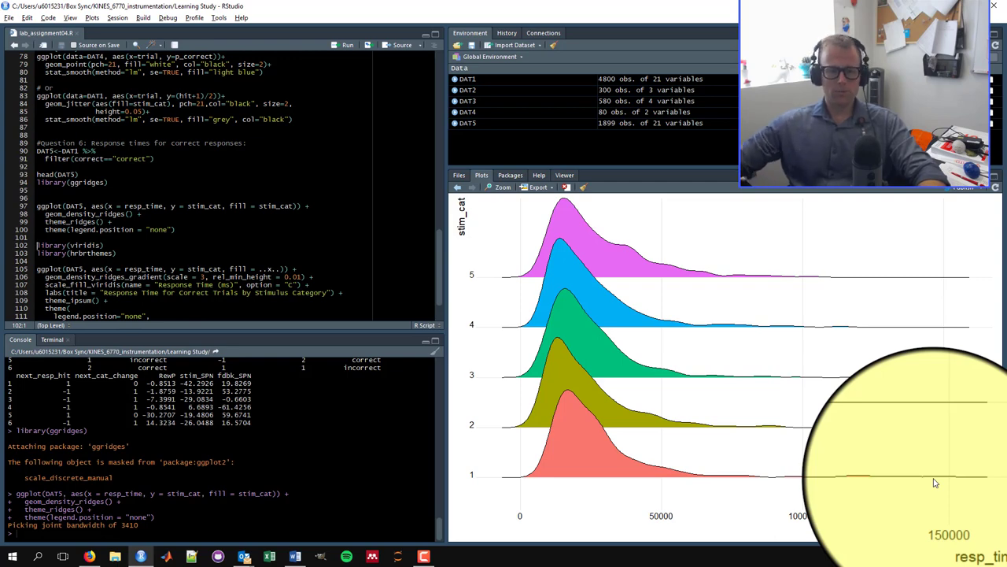
# Step: Copy the ridgeline plot to the clipboard and paste it on the line below question 6 in Word
pyautogui.click(539, 186)
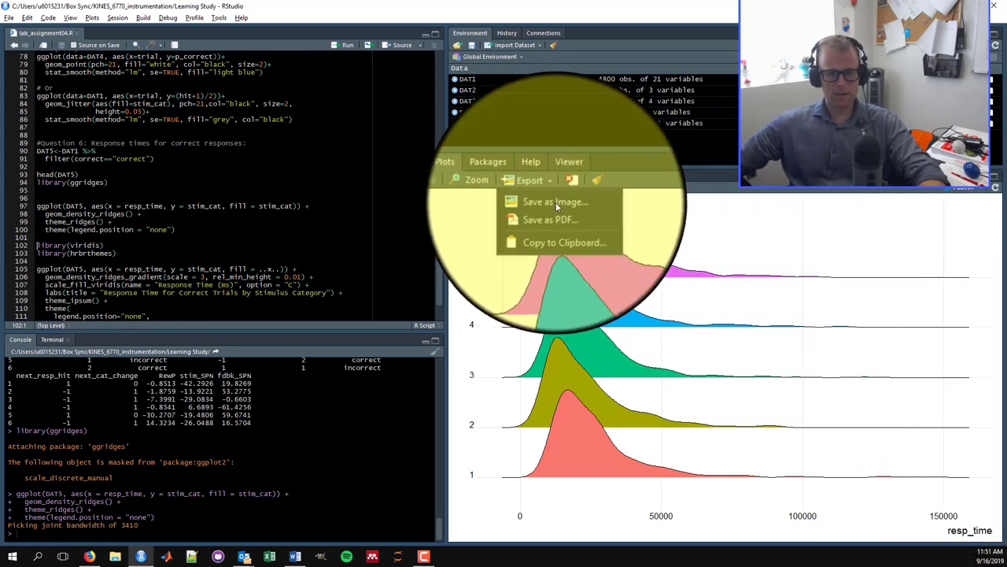
pyautogui.click(554, 226)
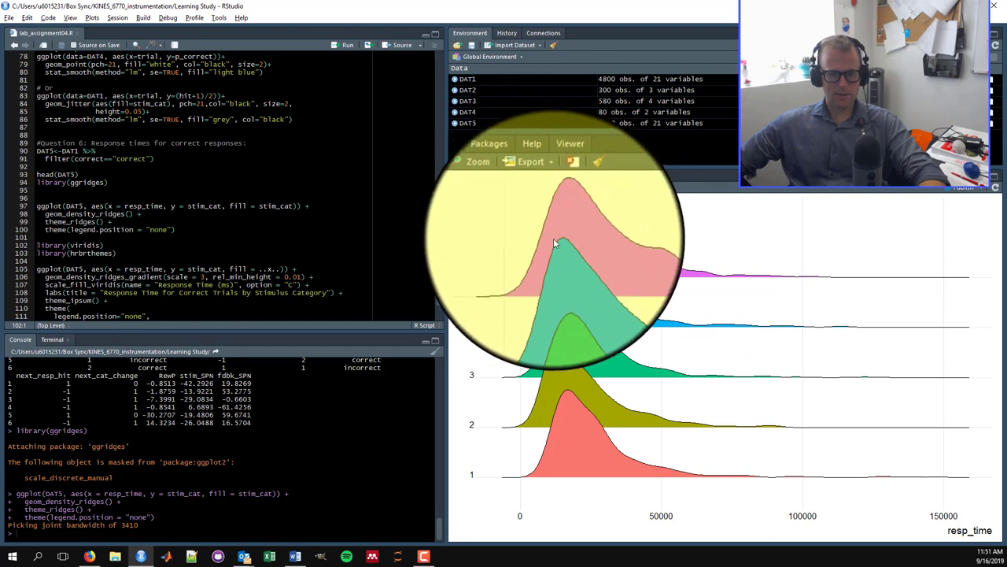
pyautogui.click(706, 476)
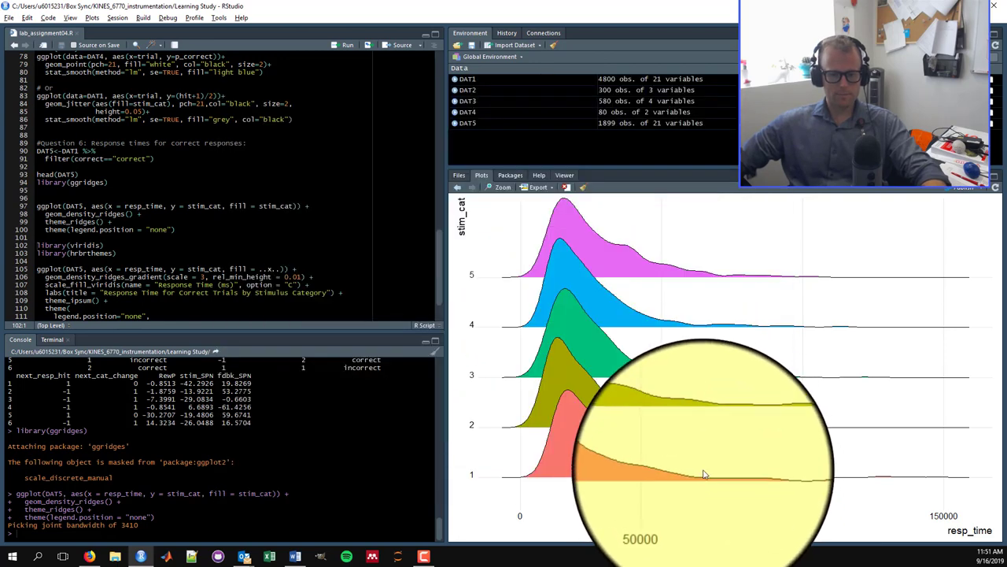
pyautogui.hotkey('alt', 'Tab')
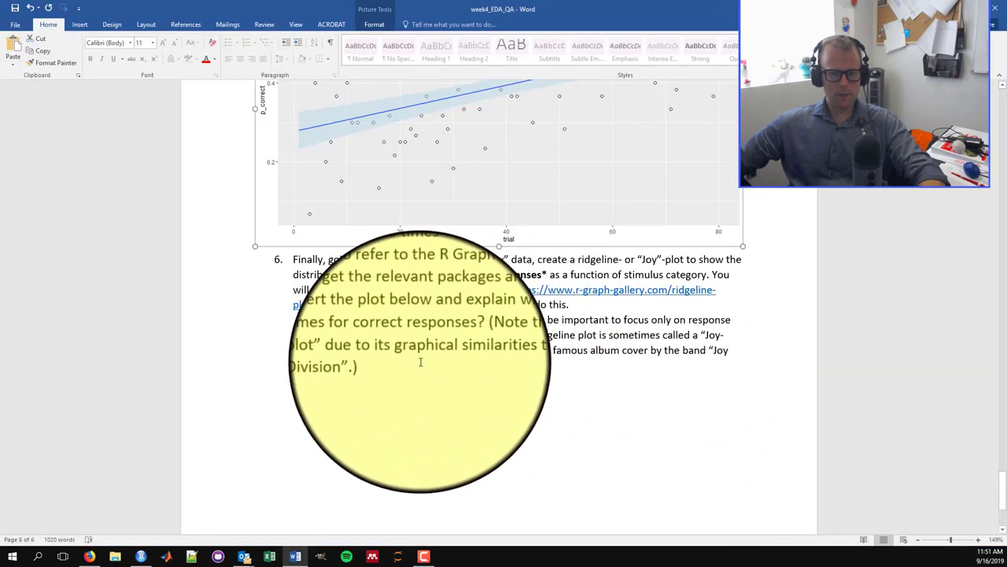
pyautogui.click(421, 363)
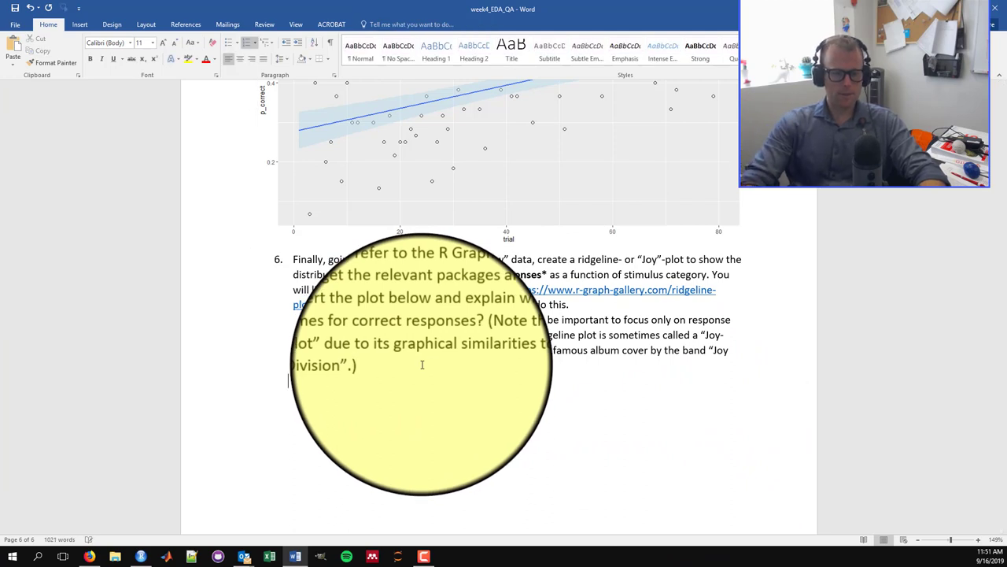
pyautogui.hotkey('ctrl', 'v')
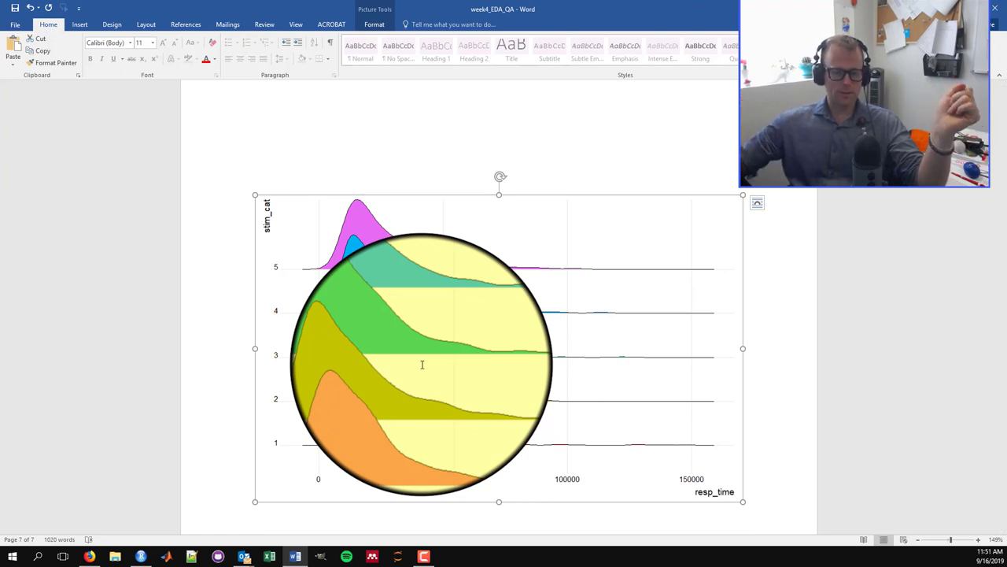
# Step: Look over the end of the Word document around question 6 and the pasted ridgeline plot
pyautogui.scroll(10, 422, 364)
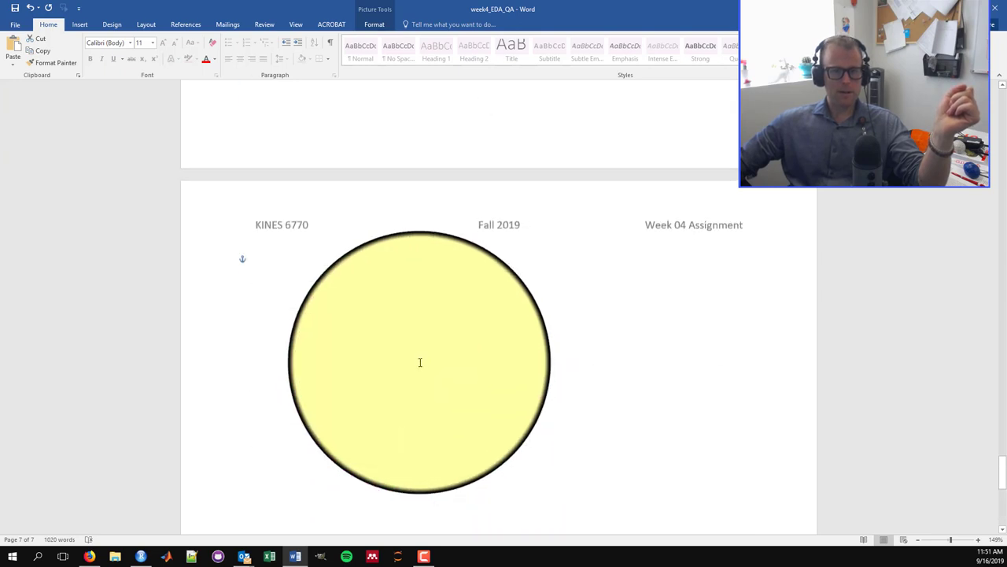
pyautogui.scroll(3, 419, 361)
pyautogui.scroll(1, 421, 361)
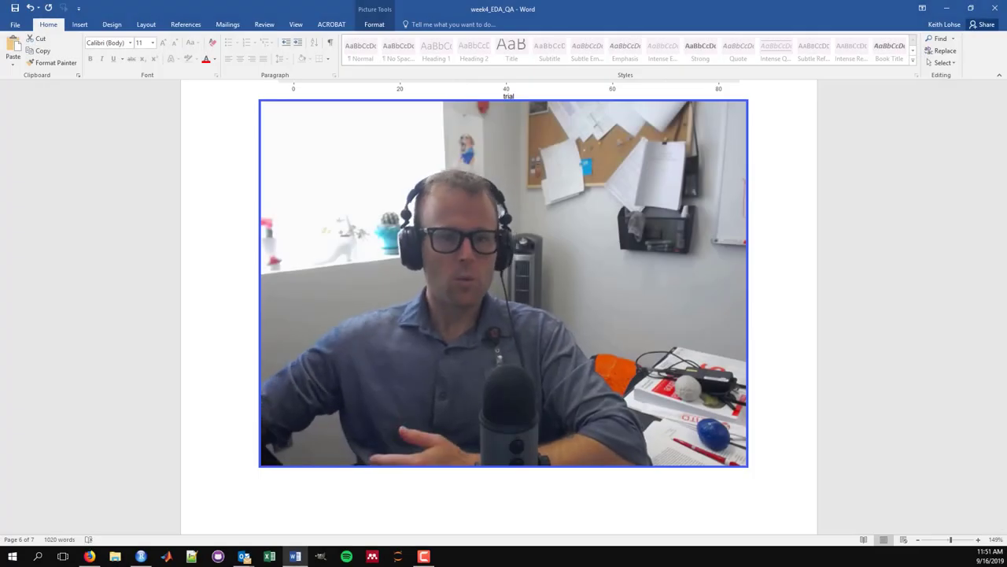
pyautogui.scroll(-8, 503, 315)
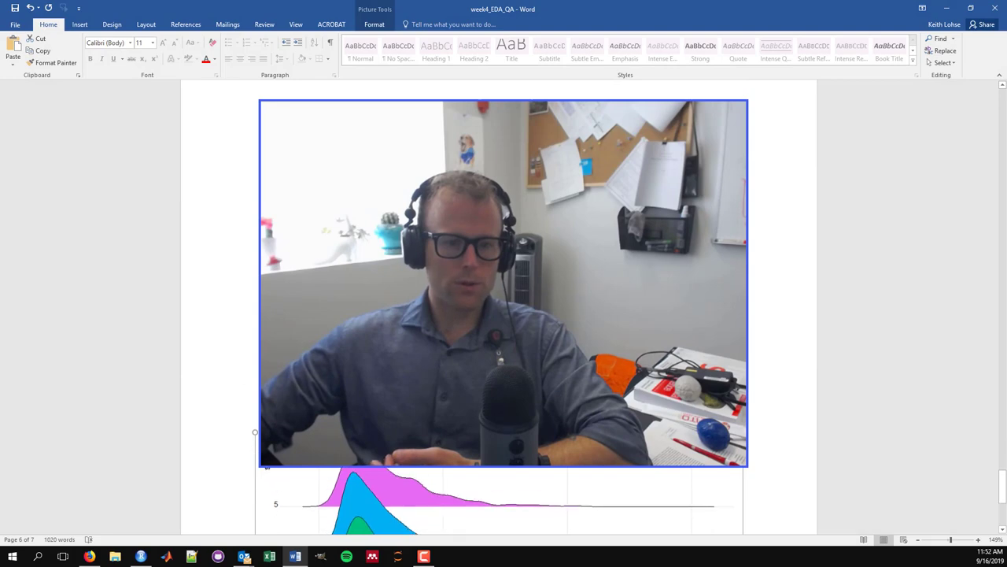
pyautogui.scroll(2, 503, 314)
pyautogui.click(256, 129)
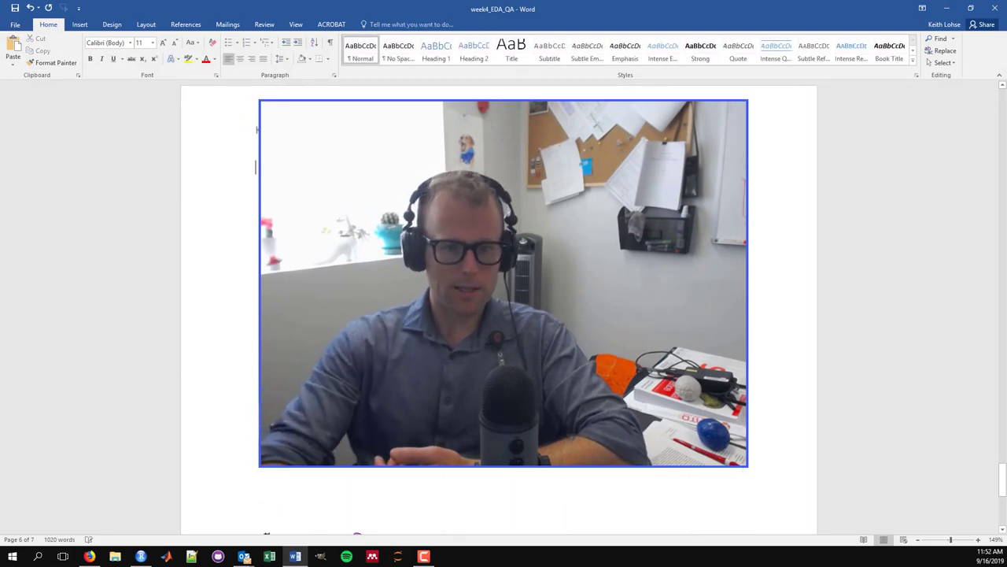
pyautogui.scroll(-10, 256, 166)
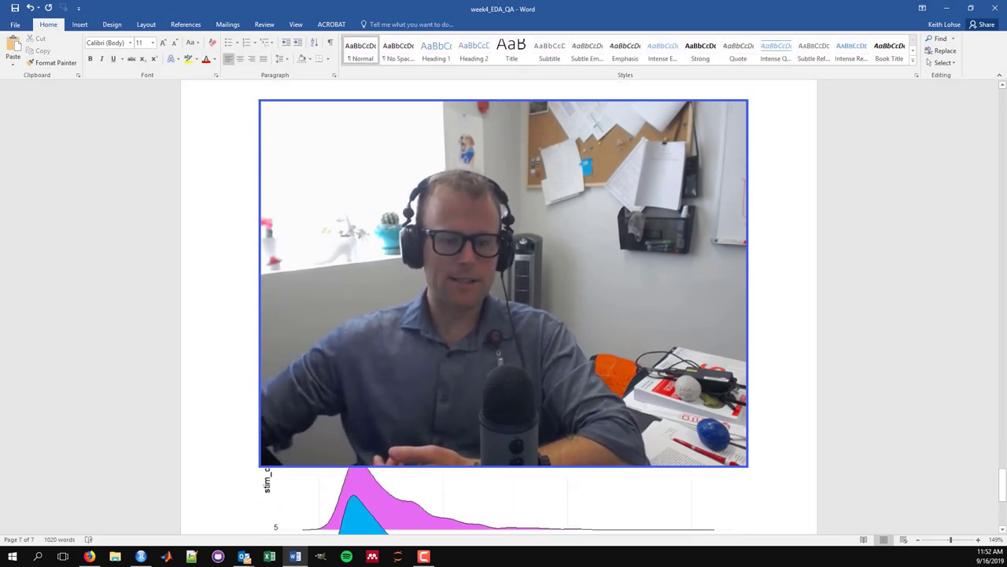